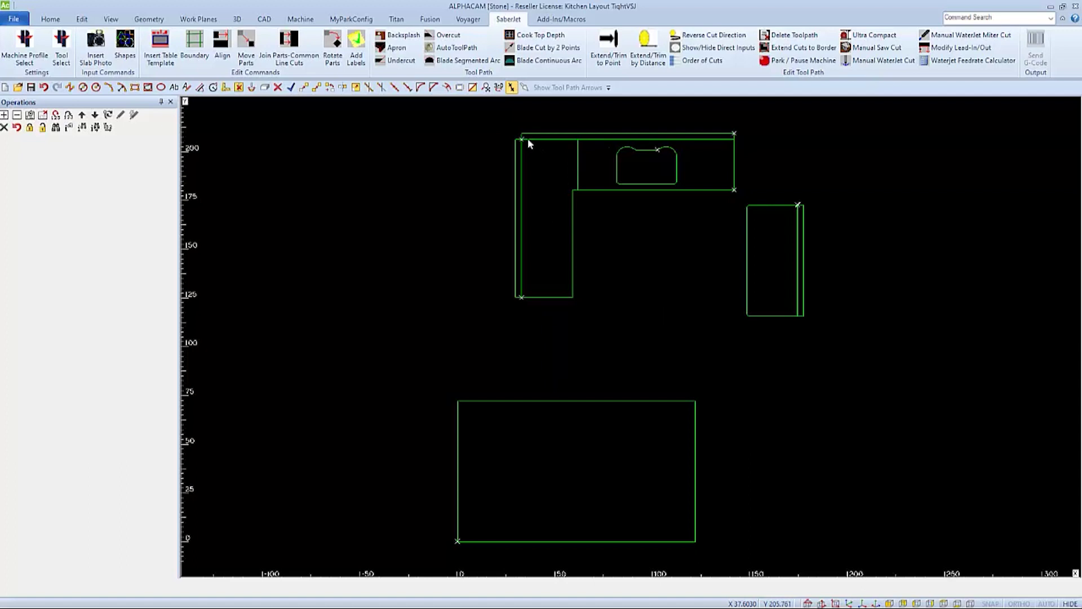
Step: Shift the upper sink-cutout piece by X 0.5 from its corner base point, then fit the layout in view
scroll(522, 134, up, 6)
key(m)
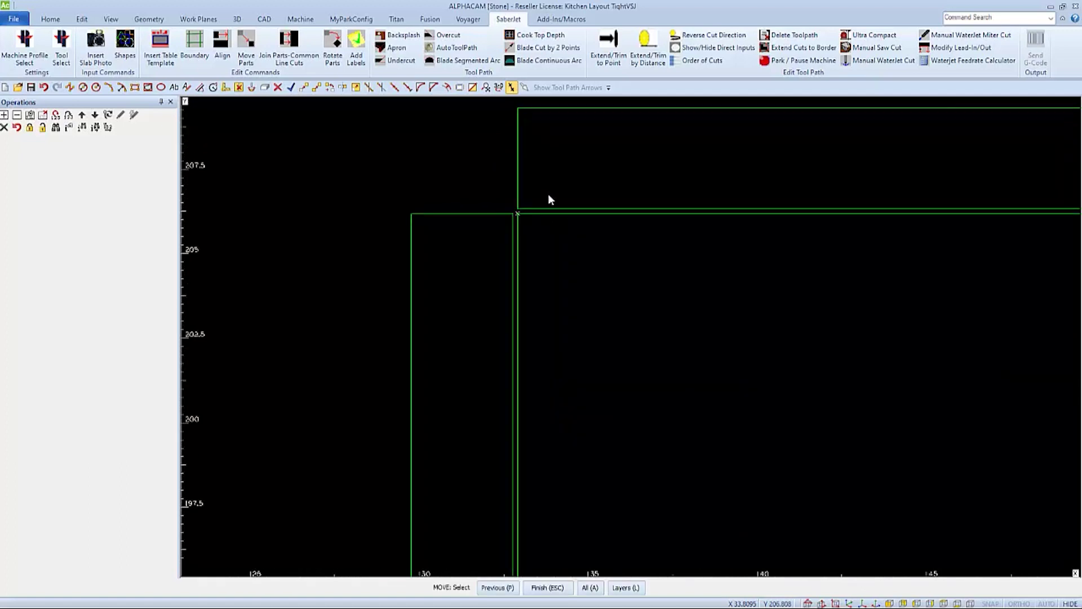
click(546, 209)
key(Escape)
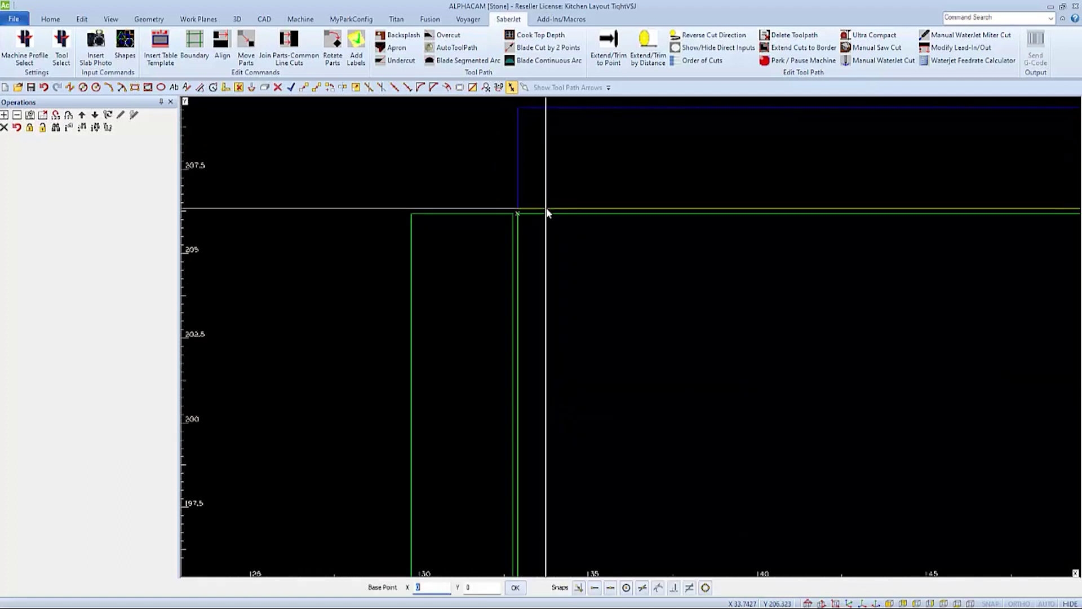
key(e)
click(546, 209)
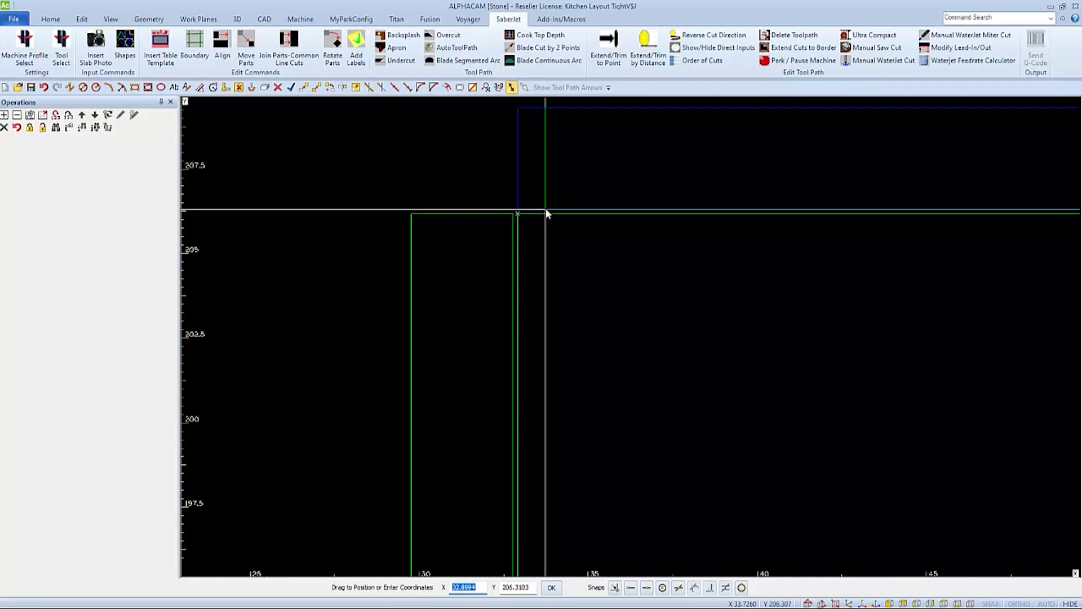
key(BackSpace)
key(Tab)
key(BackSpace)
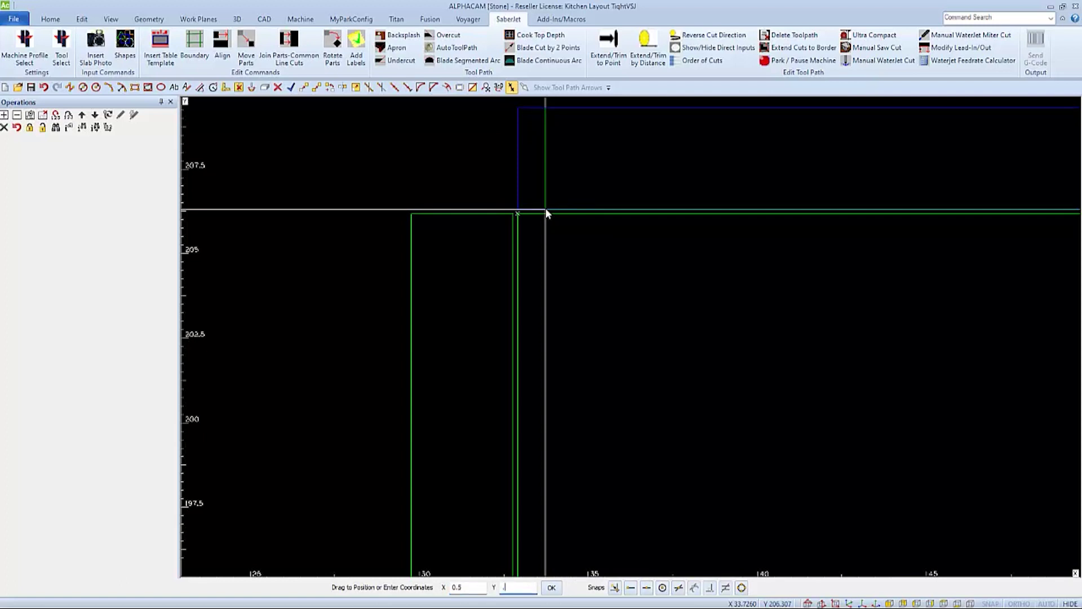
key(Return)
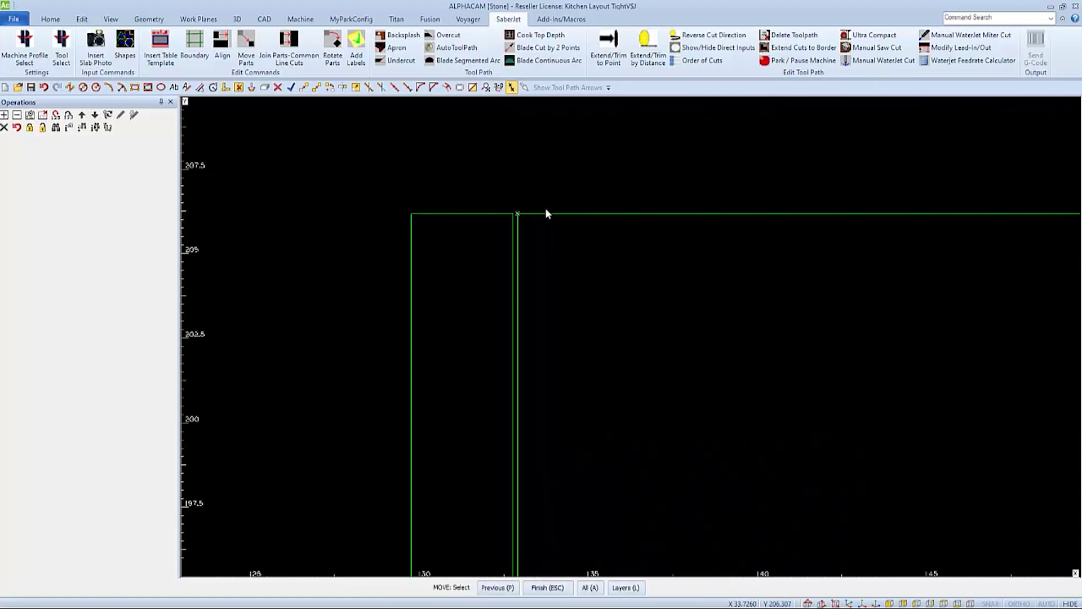
key(Home)
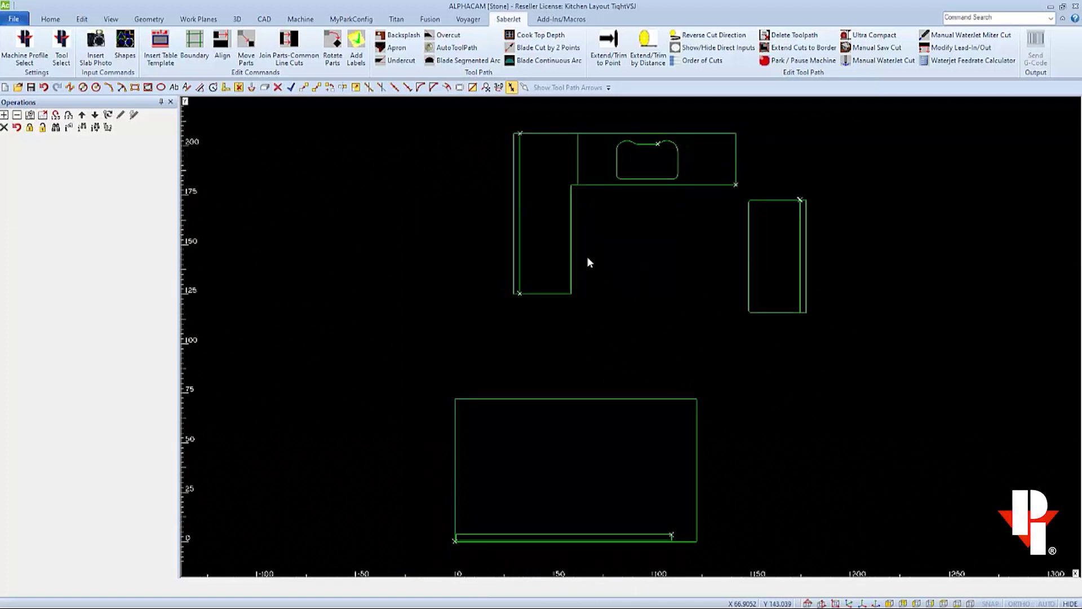
Step: Join the thin strip, L-shaped leg and upper piece along common cut lines with blade kerf
click(289, 45)
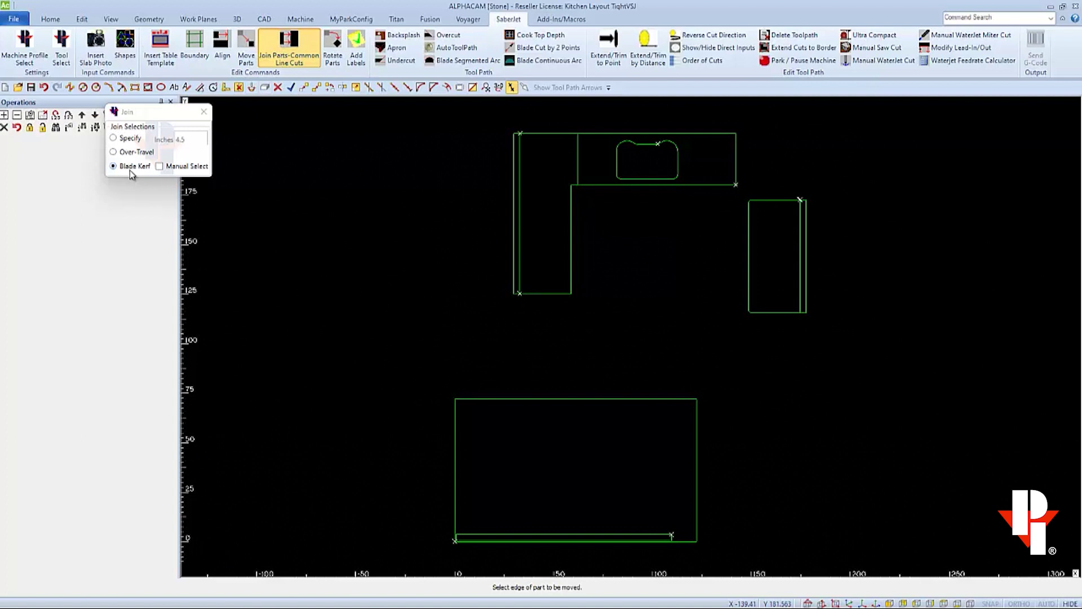
click(514, 141)
click(471, 514)
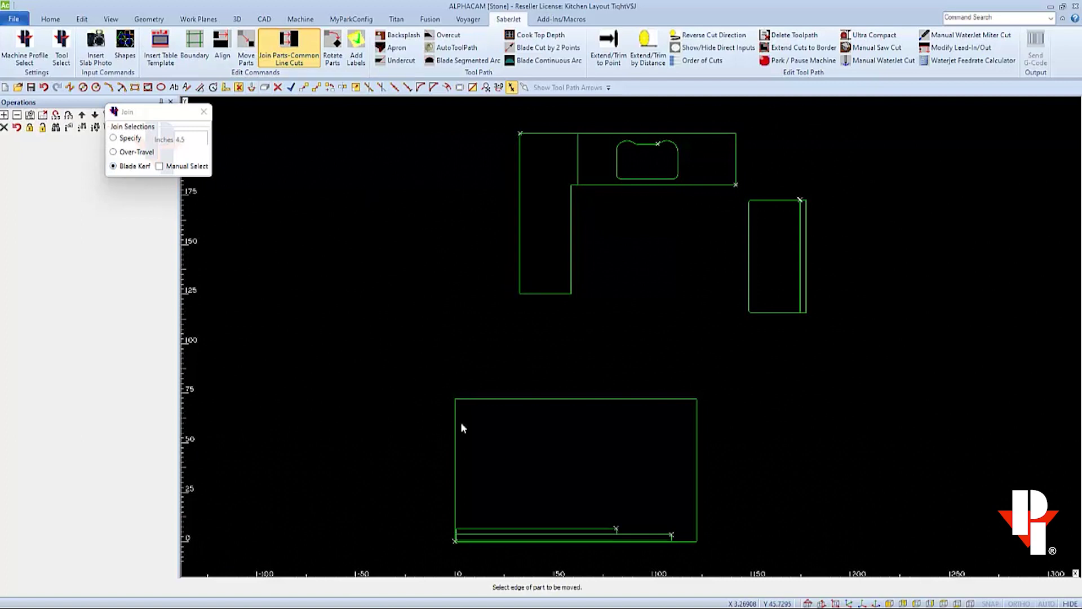
click(519, 143)
click(462, 523)
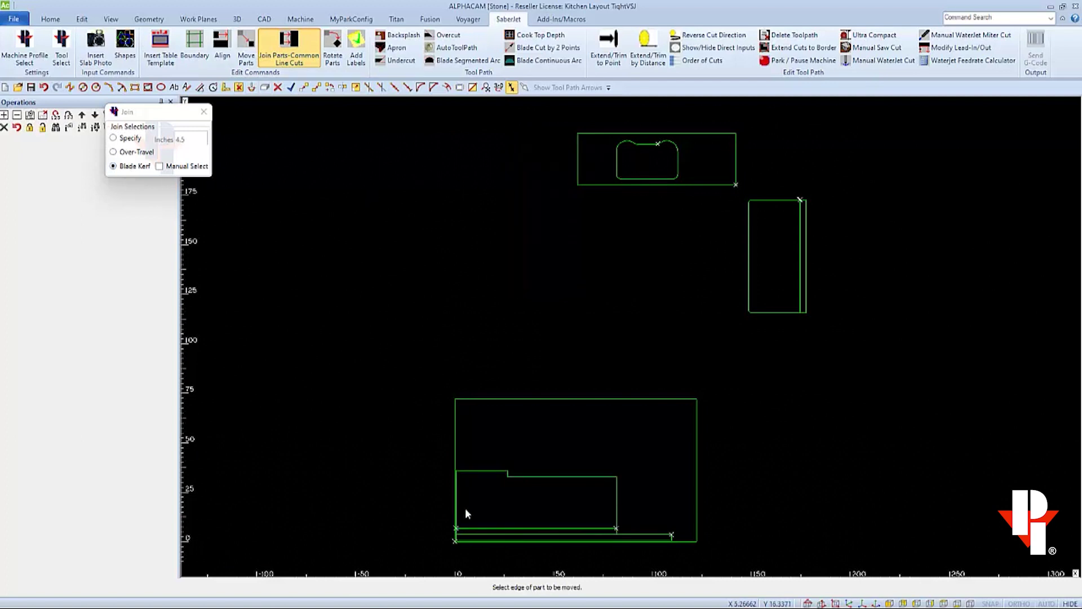
click(588, 185)
click(461, 470)
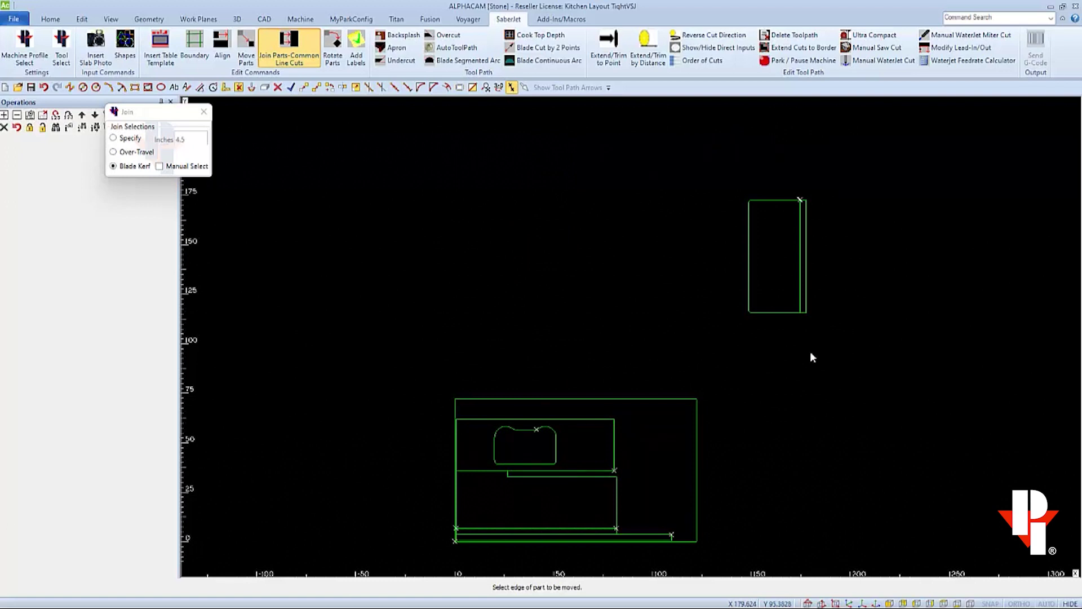
Step: Pick the tall part's joining edge and its target edge in the layout
click(817, 253)
scroll(619, 529, up, 3)
click(619, 529)
scroll(620, 503, down, 5)
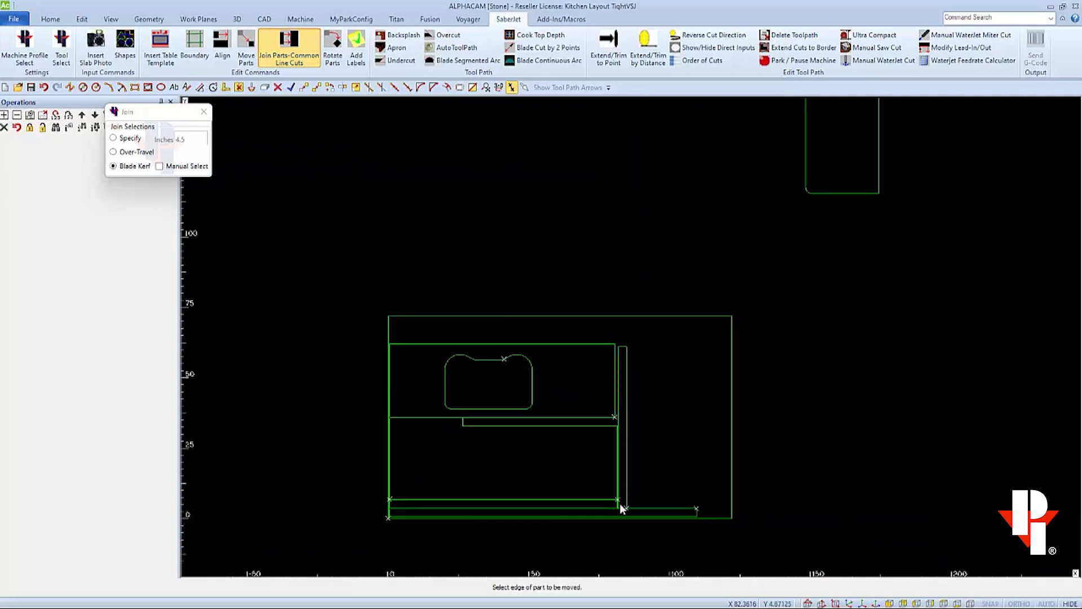
click(805, 190)
Step: Join the tall part to the layout's right side, then auto-generate blade and waterjet toolpaths for all geometry
click(623, 496)
key(Escape)
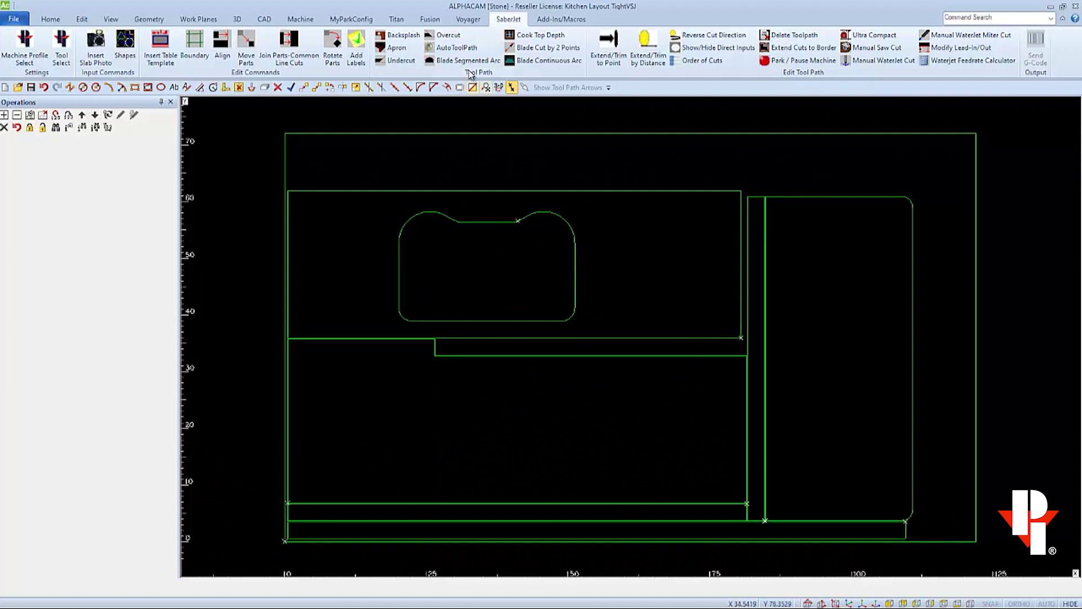
click(454, 49)
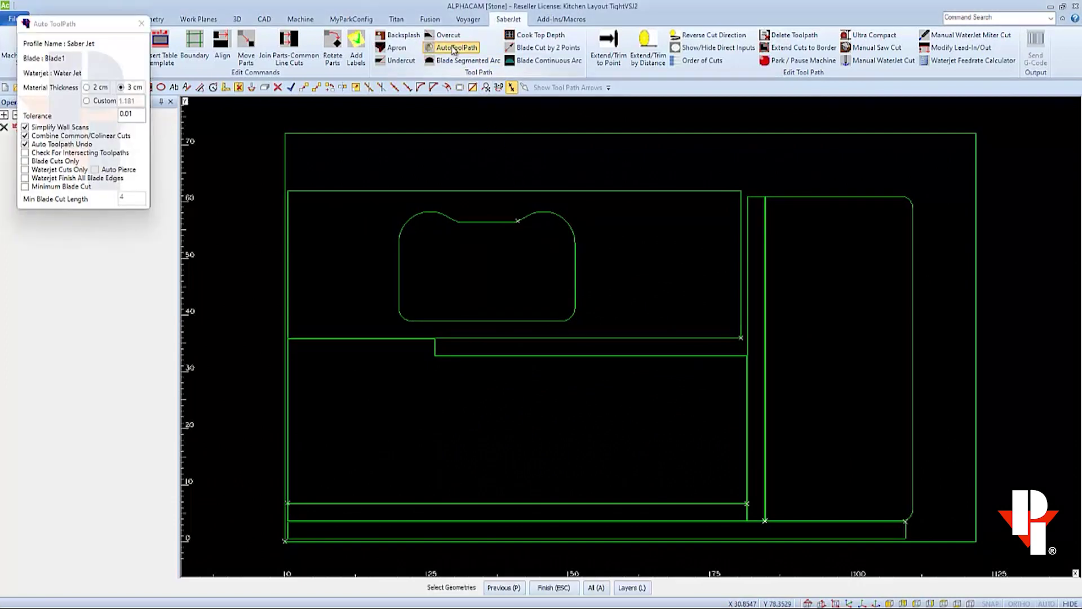
drag(267, 178, 932, 560)
key(Escape)
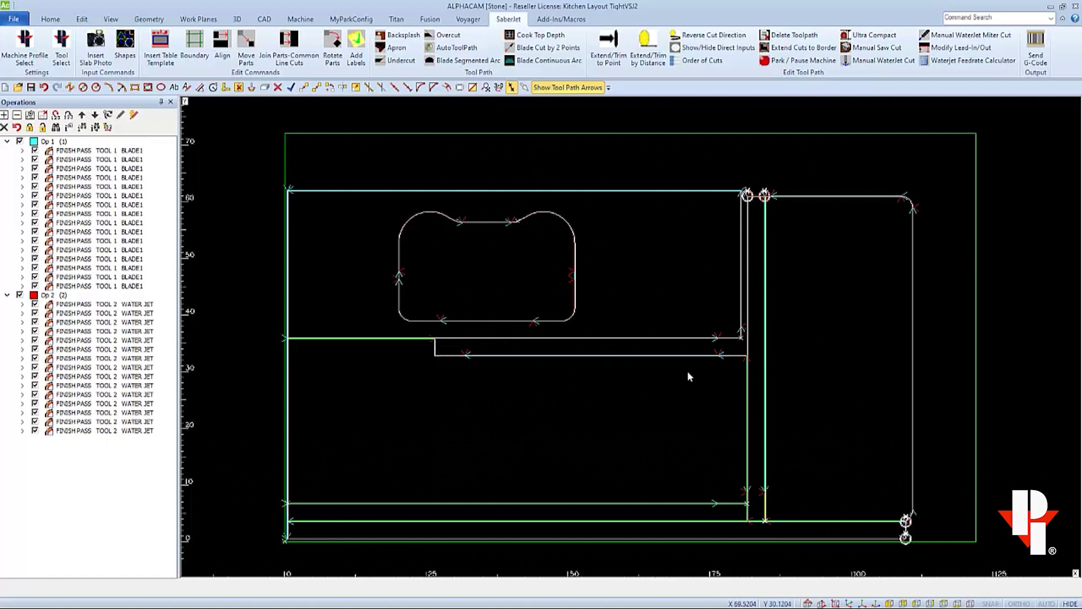
Step: Inspect the toolpath corners and display the 10.095 and 11.15 part-to-border distances
scroll(746, 373, up, 3)
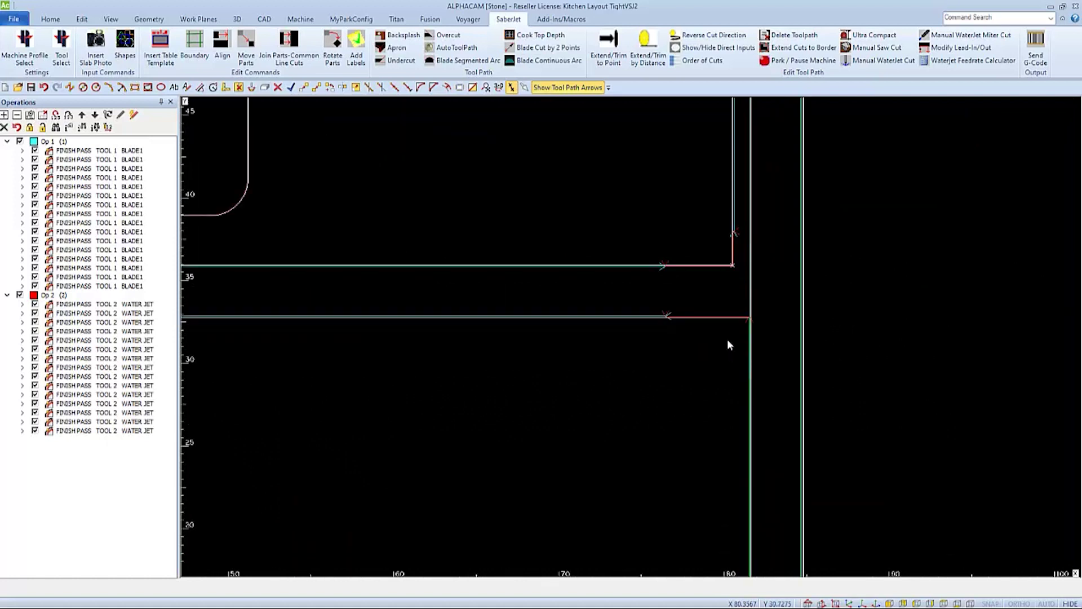
scroll(697, 344, down, 3)
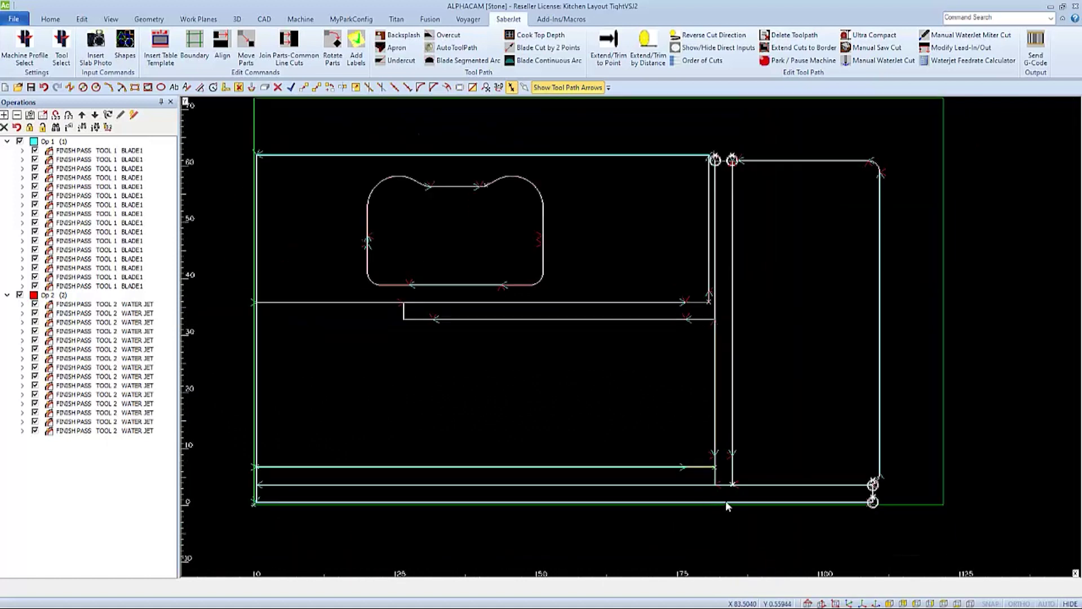
scroll(725, 501, up, 5)
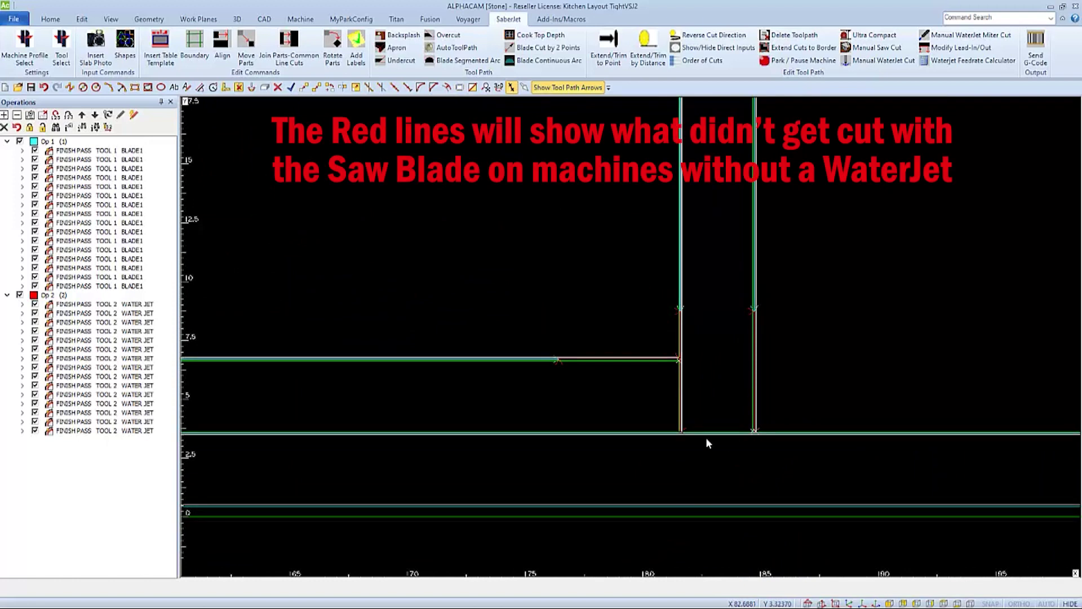
scroll(636, 397, down, 3)
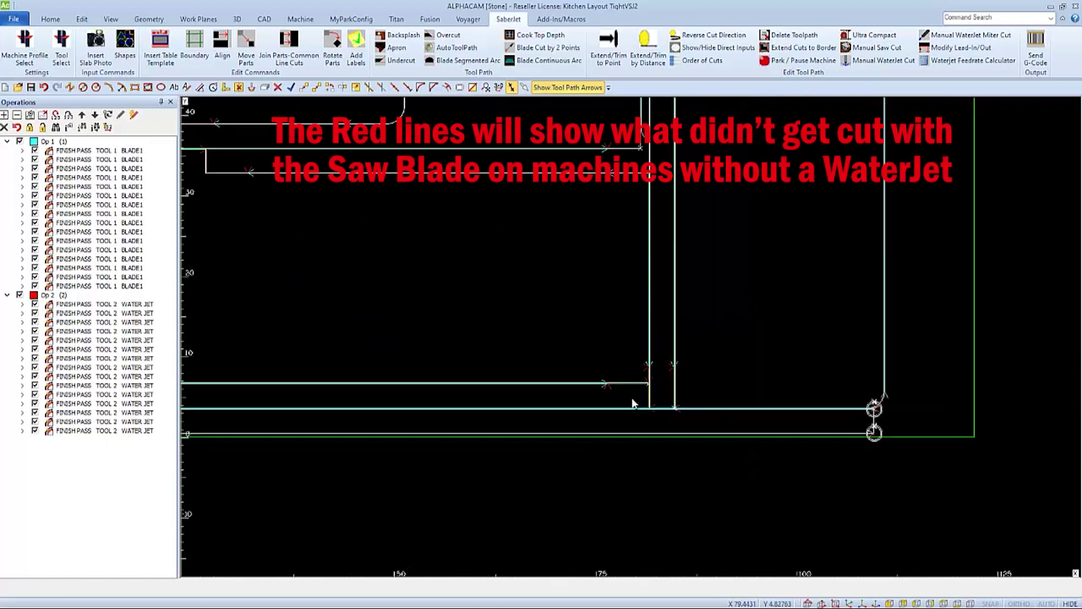
scroll(872, 437, up, 3)
scroll(881, 425, up, 2)
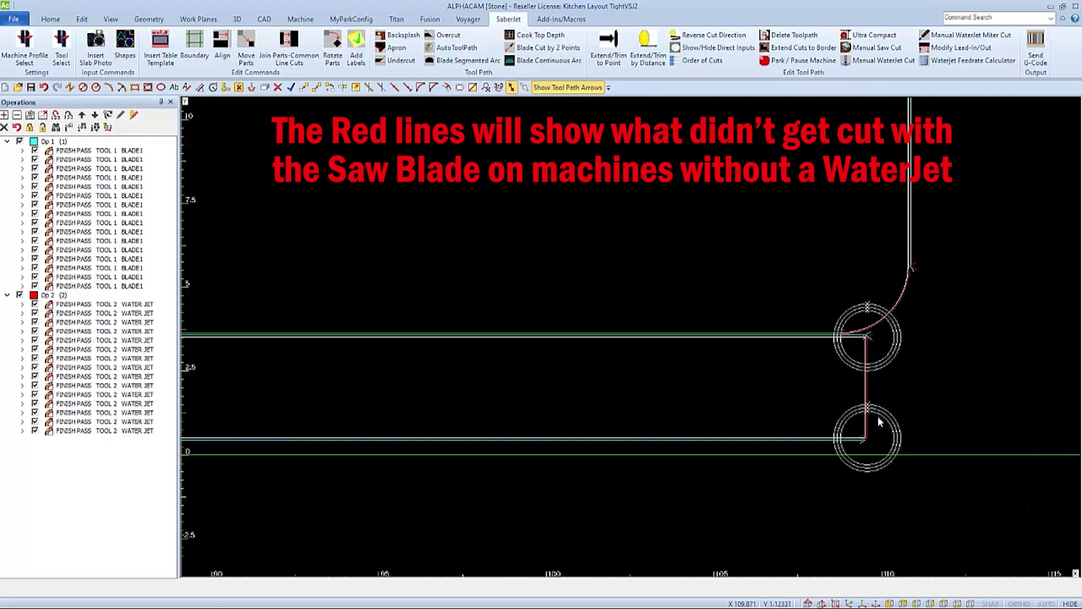
scroll(878, 415, down, 5)
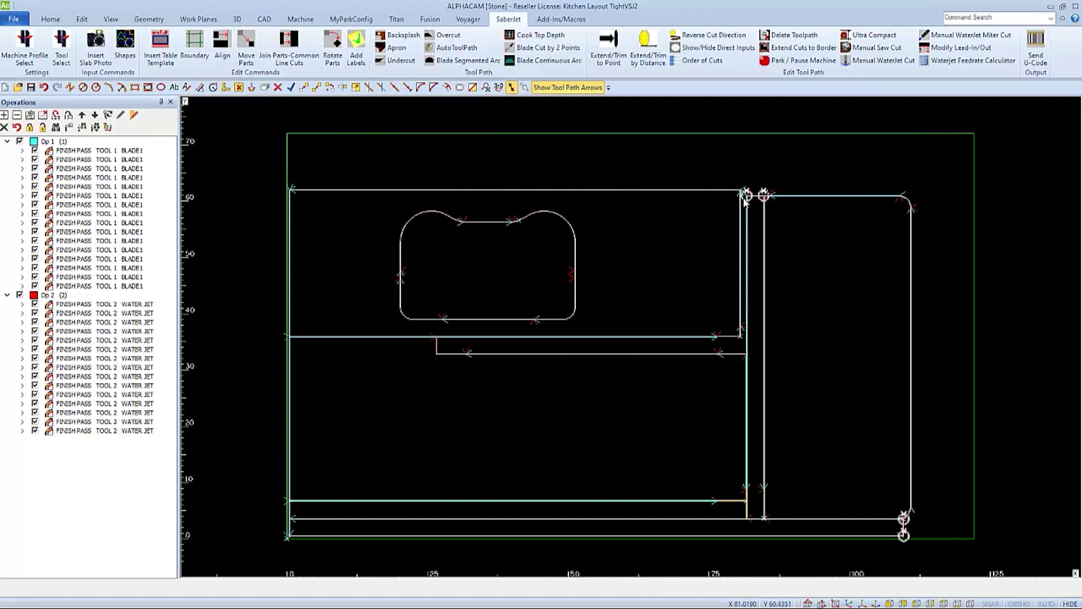
click(742, 336)
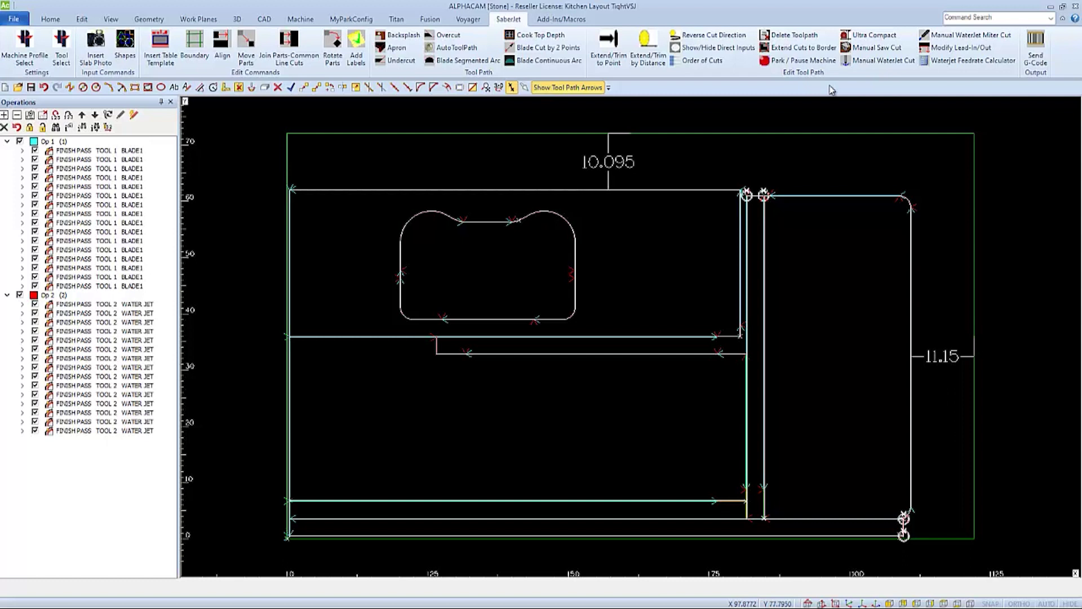
Step: Extend the four right-hand cuts to the slab border, then end the command
click(800, 47)
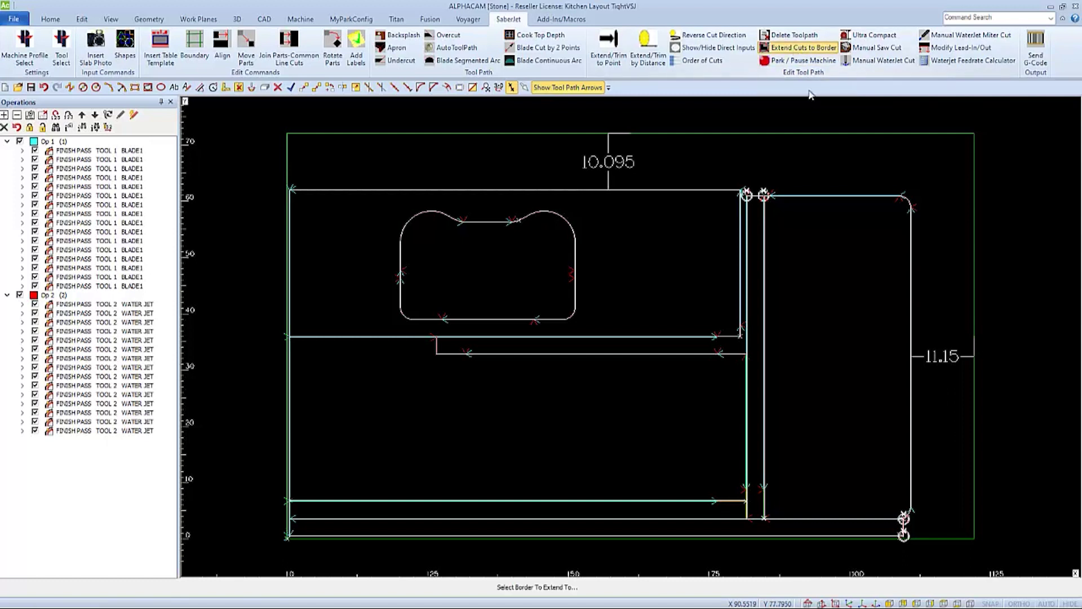
click(913, 237)
click(883, 195)
click(863, 519)
click(912, 491)
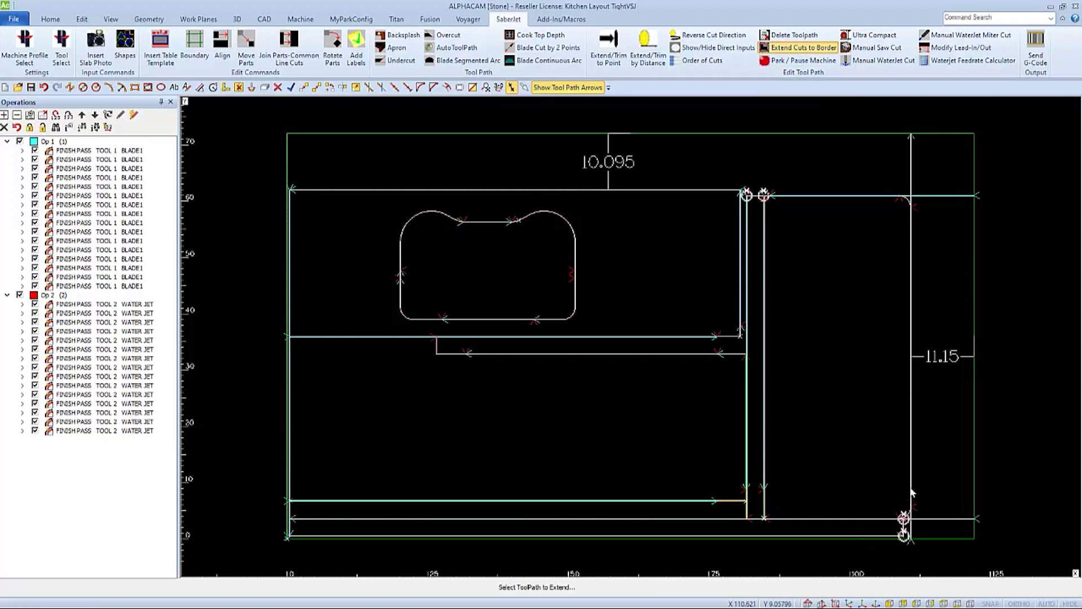
right_click(843, 363)
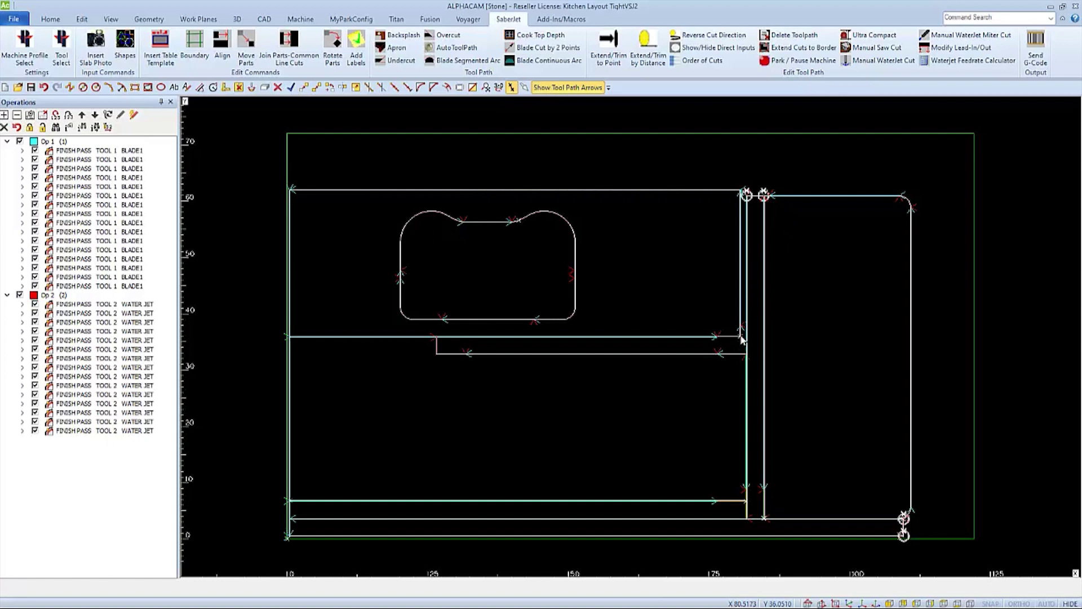
Step: Measure the gap between the two cut edges as 5.0843
scroll(741, 337, up, 6)
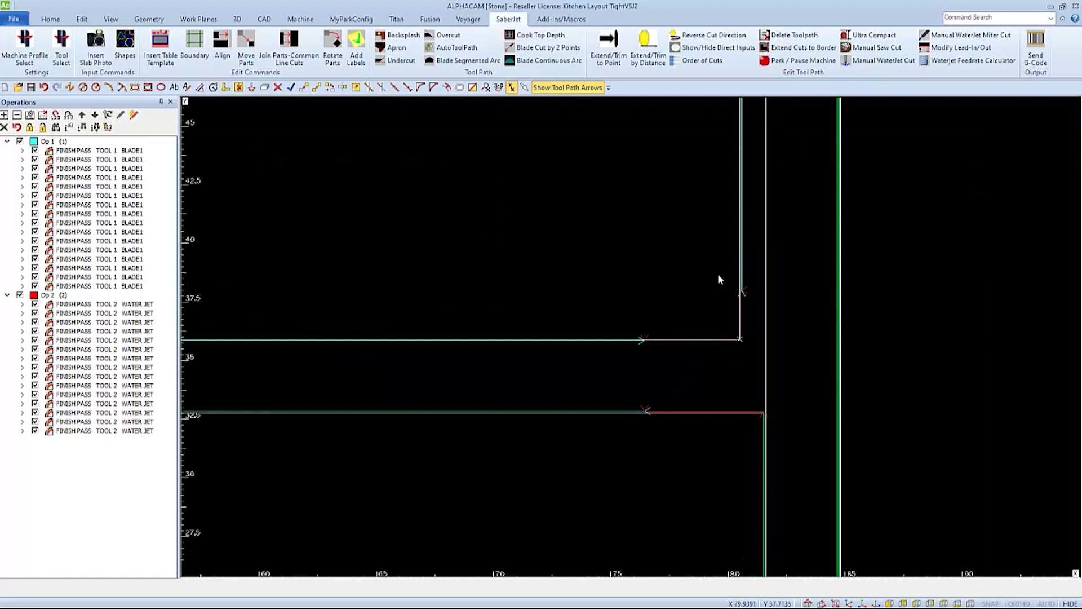
click(200, 87)
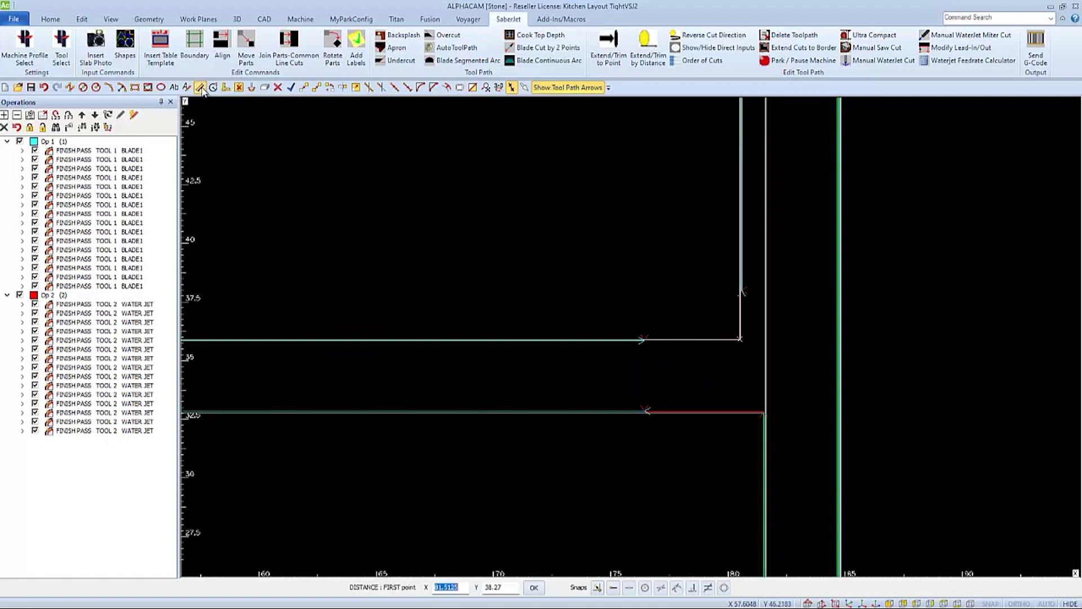
click(741, 294)
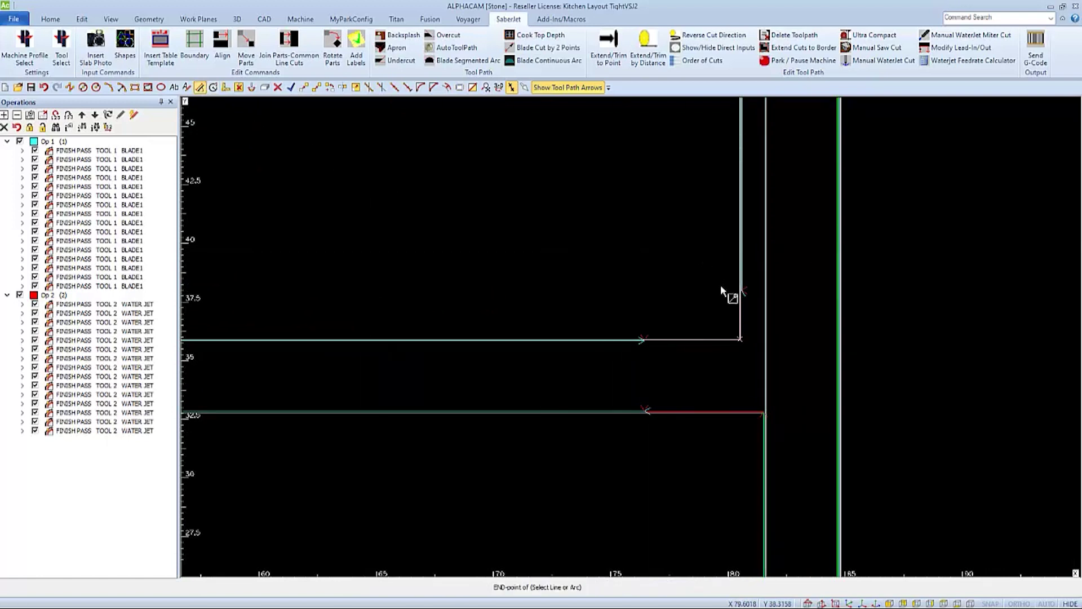
click(740, 339)
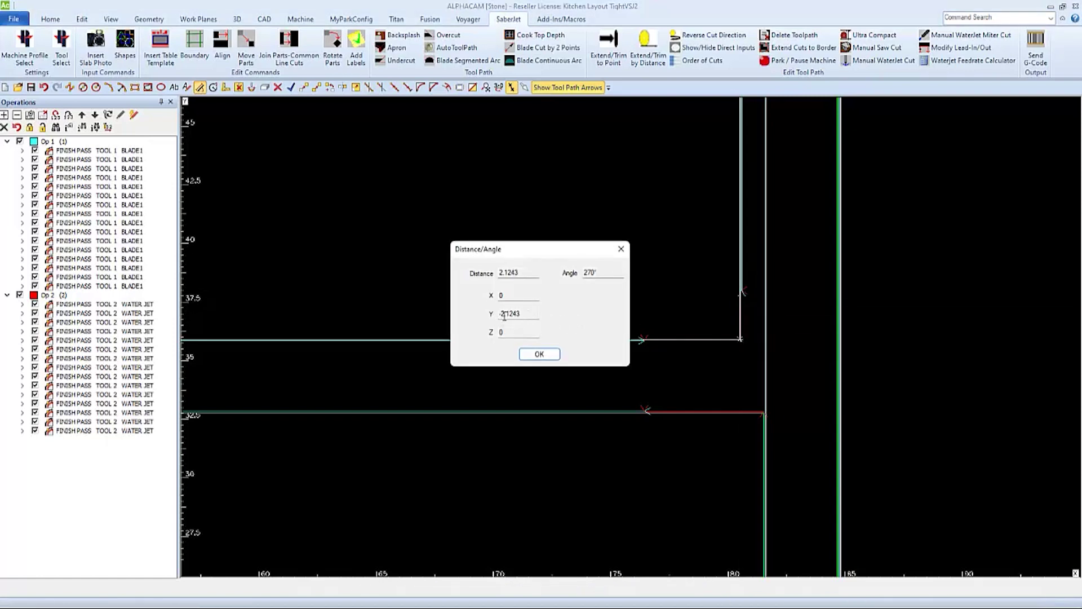
click(540, 354)
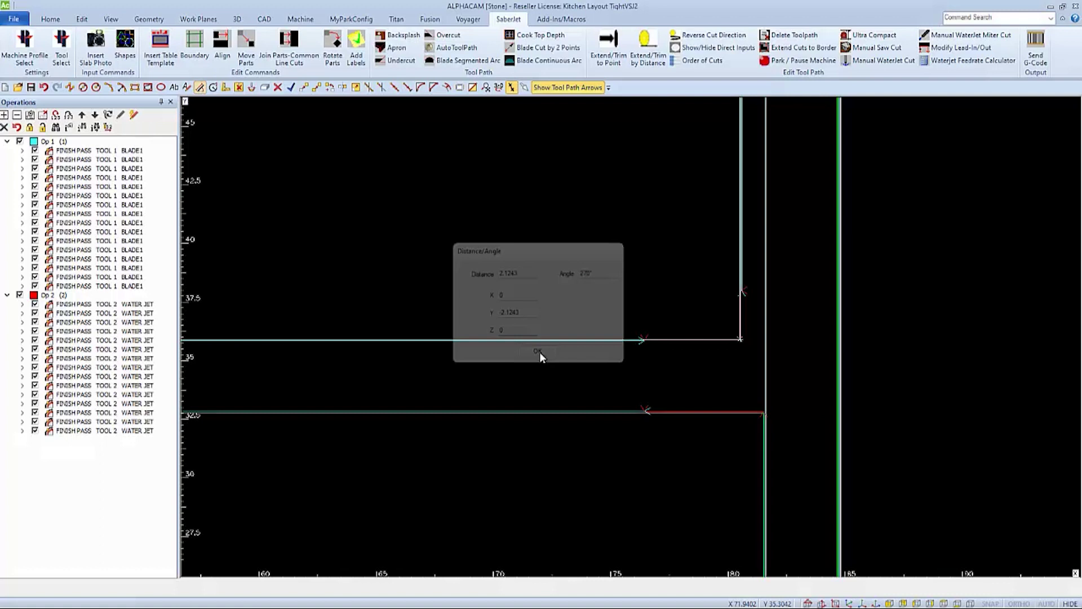
Step: Measure the red line's length between its left and right endpoints
key(e)
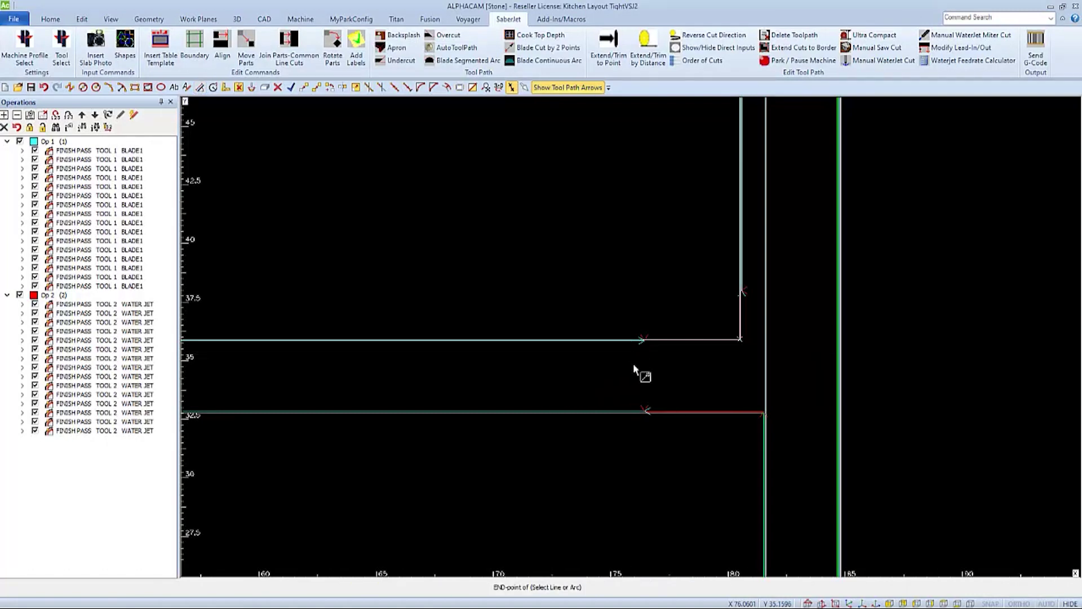
click(644, 412)
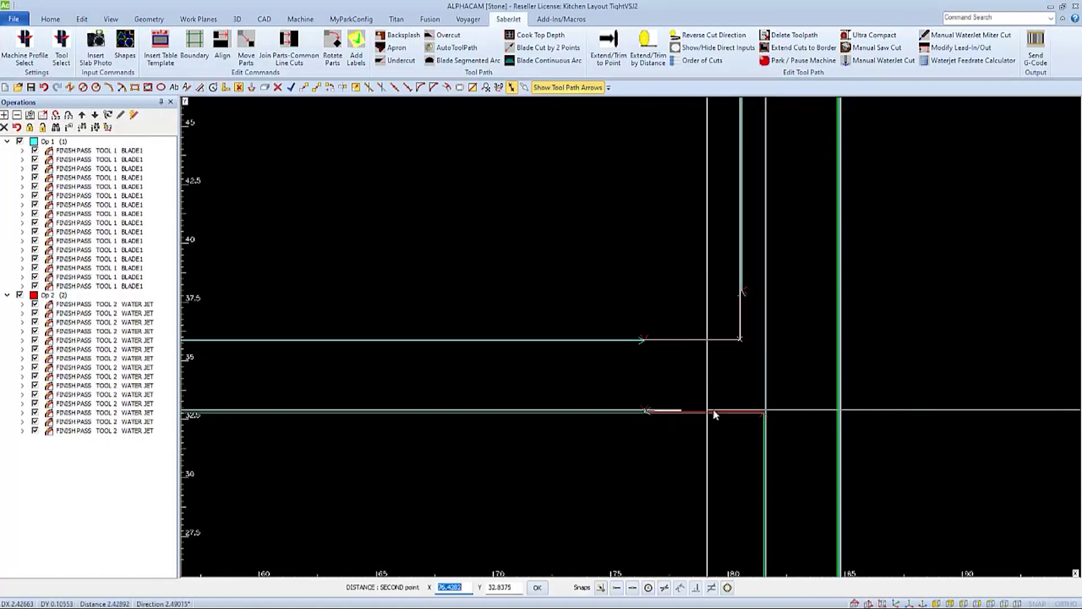
click(764, 415)
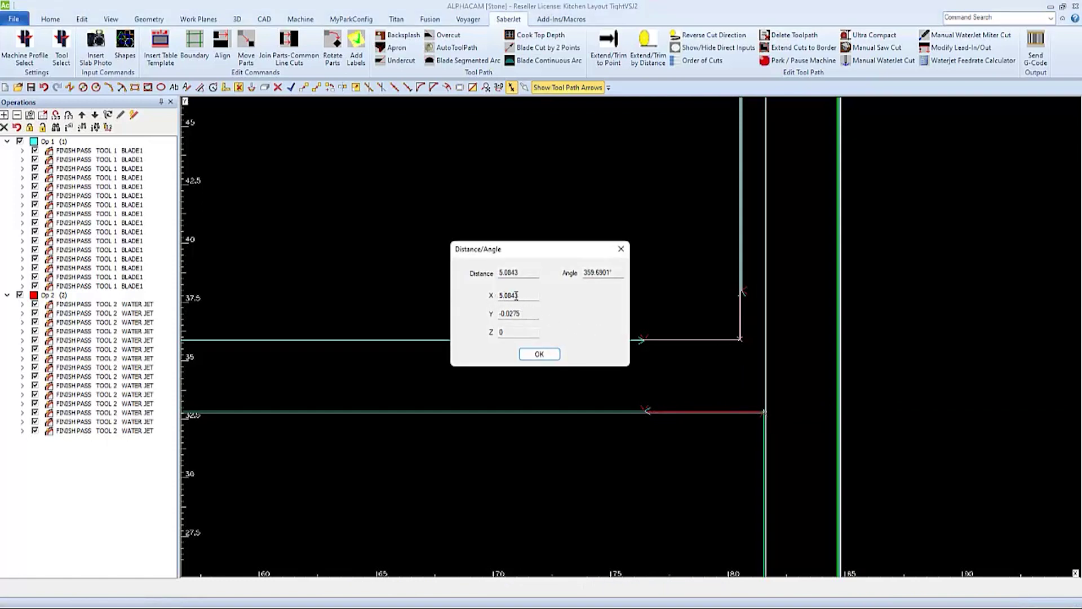
click(540, 355)
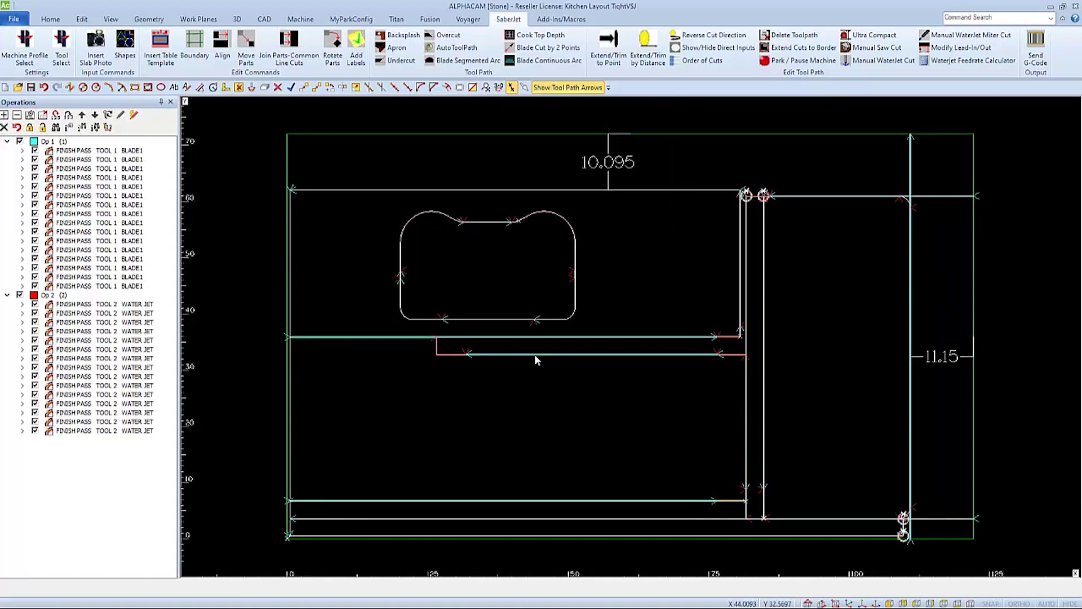
Step: Remove the existing toolpaths and select the tall right-hand part and its strip to move
click(463, 49)
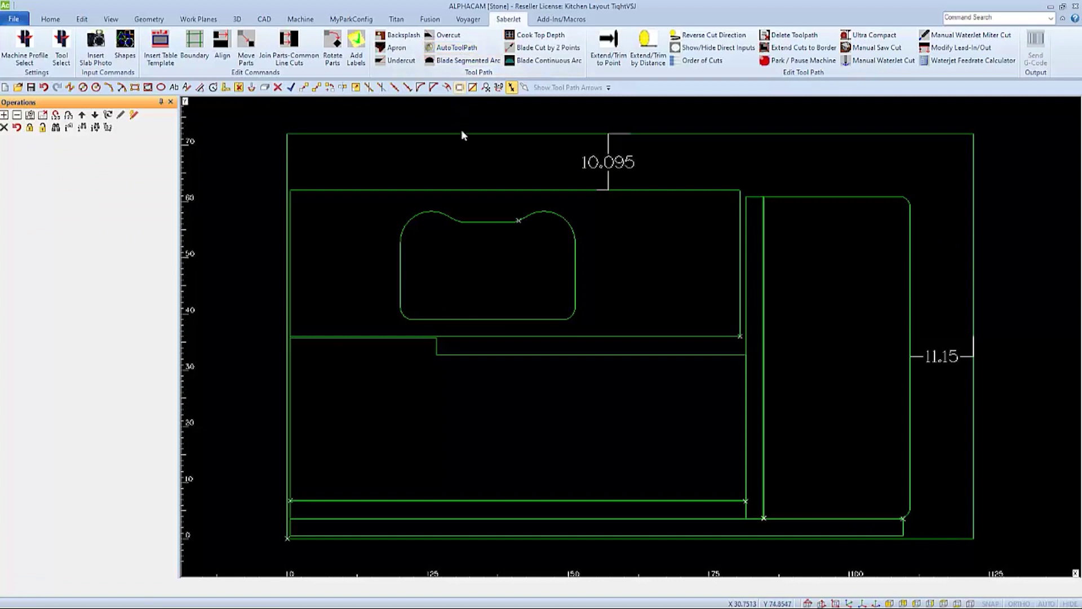
click(305, 91)
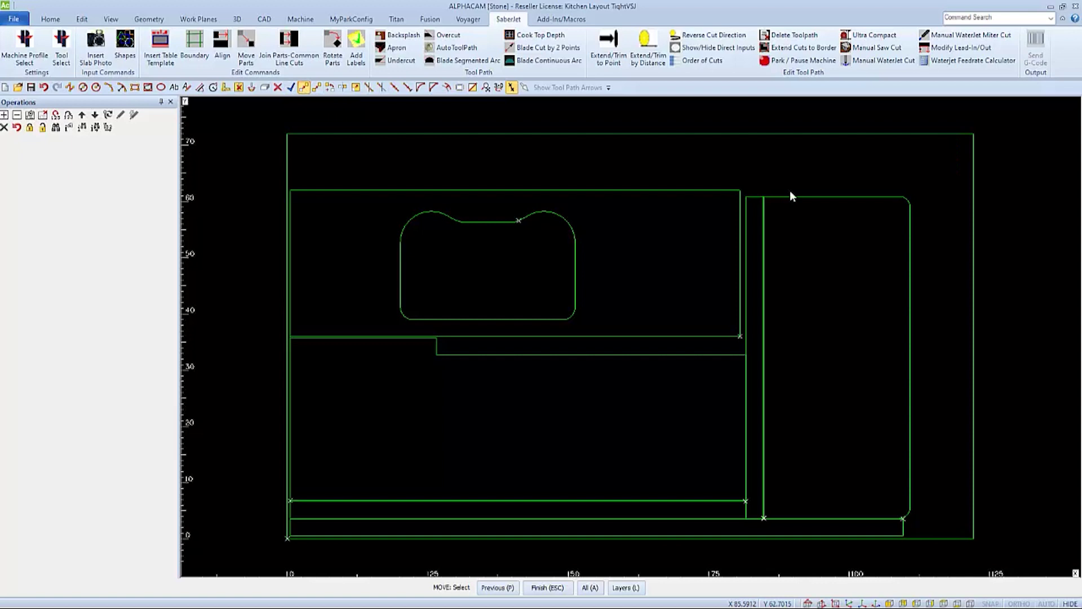
click(814, 198)
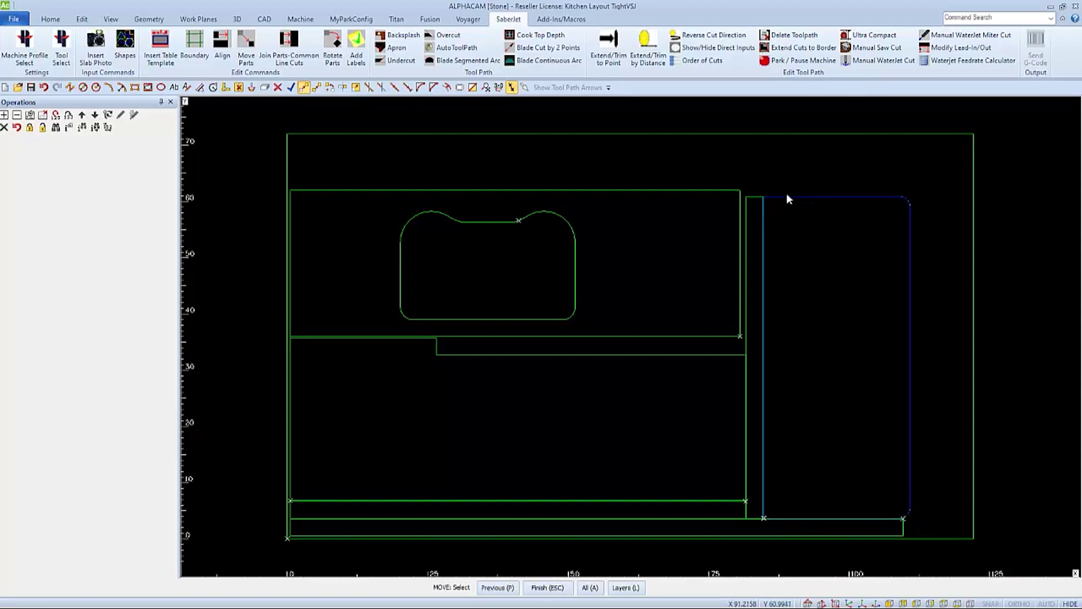
click(755, 197)
key(Escape)
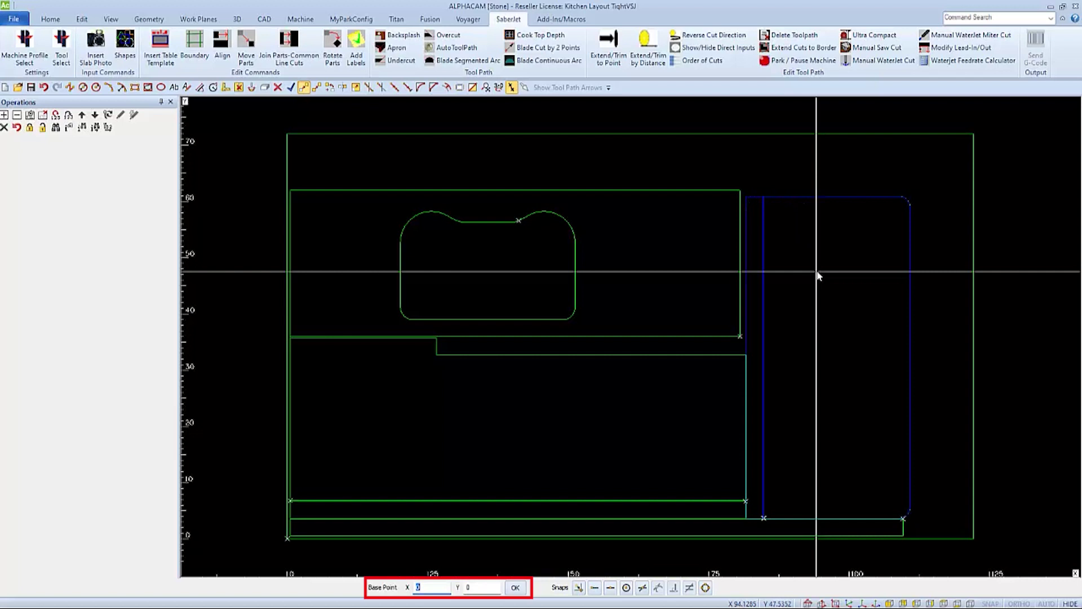
click(820, 275)
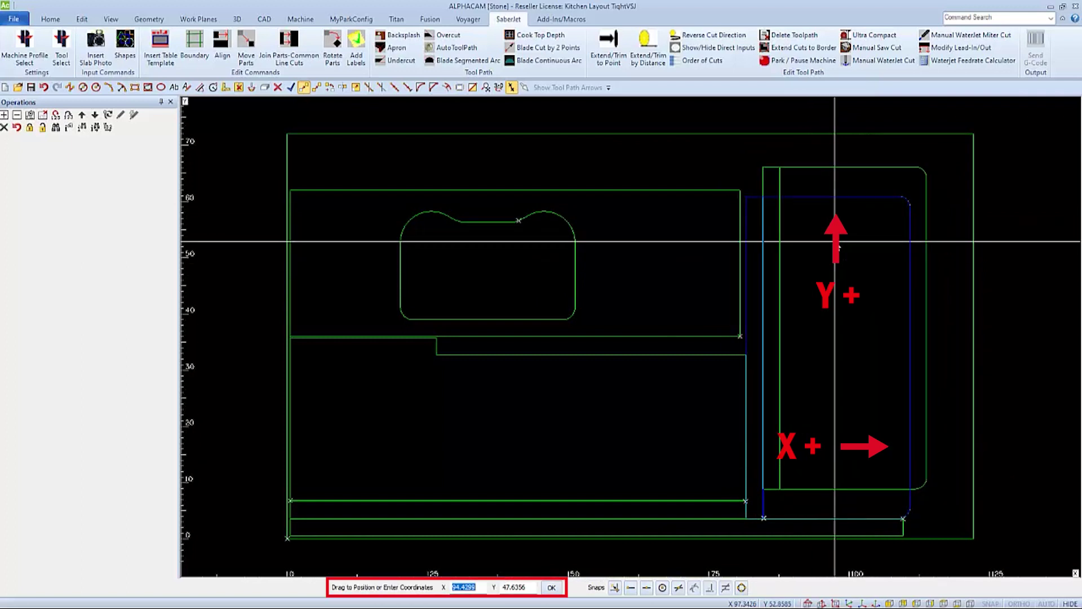
Step: Offset both parts by +5.5 in X and +5.5 in Y
key(End)
text(+5.5)
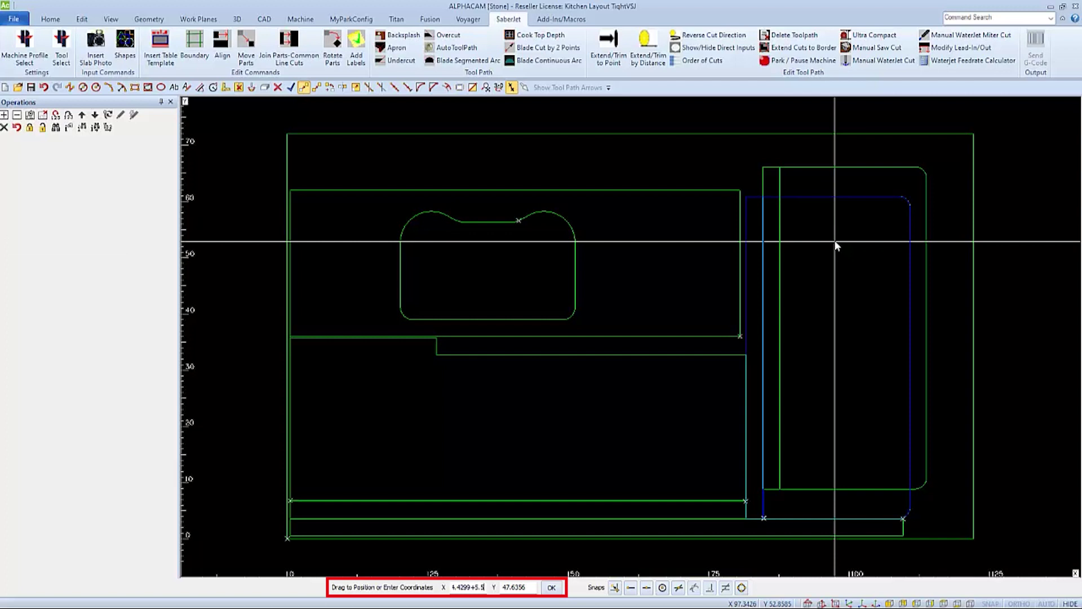
key(Tab)
key(End)
text(+5.5)
key(Return)
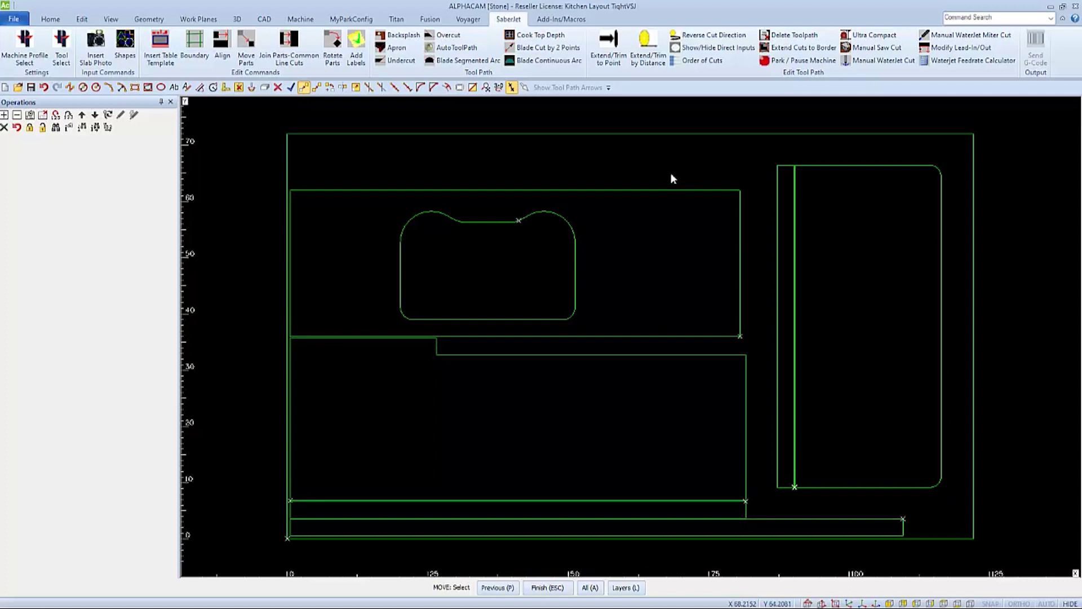
drag(673, 167, 488, 511)
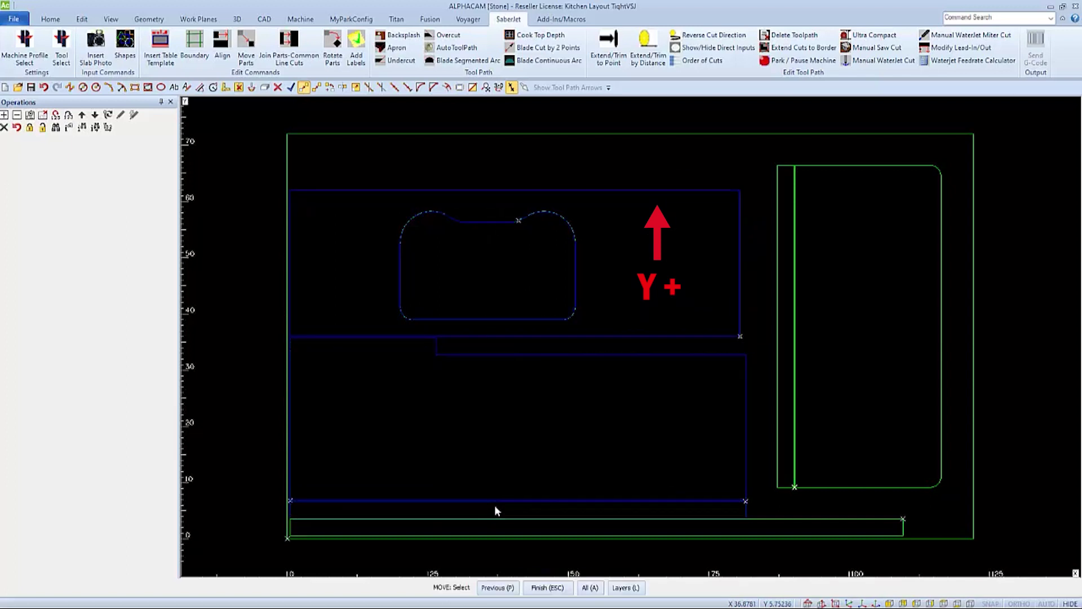
Step: Raise the upper sink-cutout piece and L-shaped section by +5.5 in Y
click(553, 589)
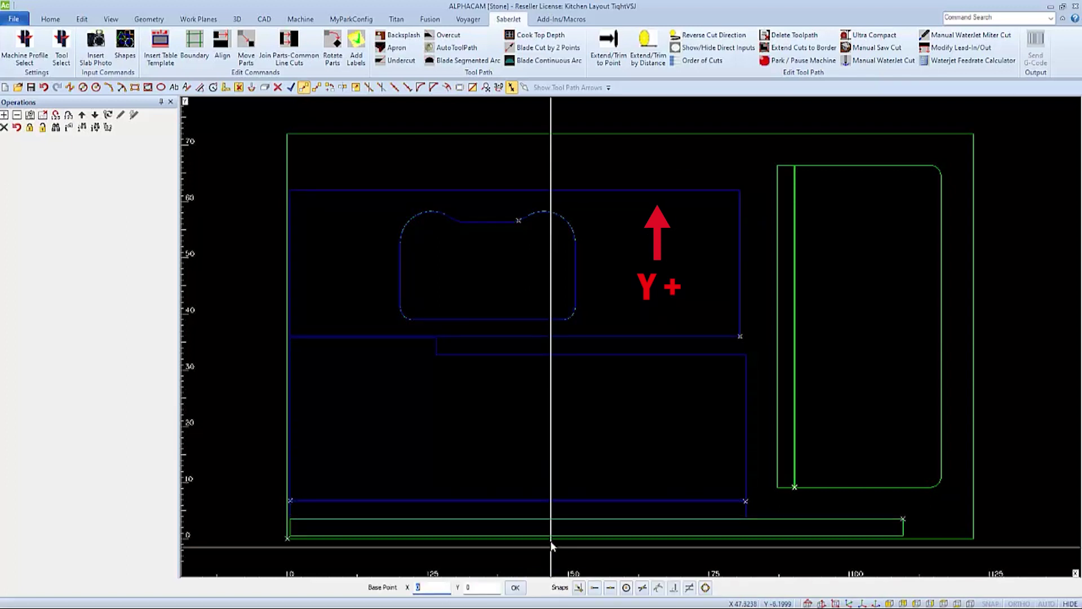
click(503, 430)
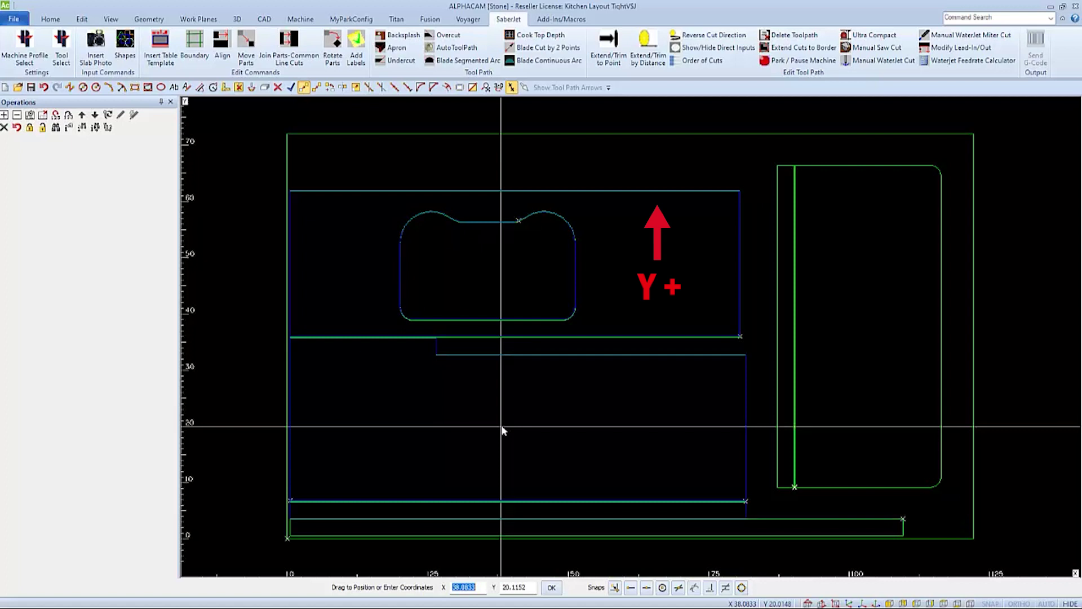
key(Tab)
text(+5.5)
key(Return)
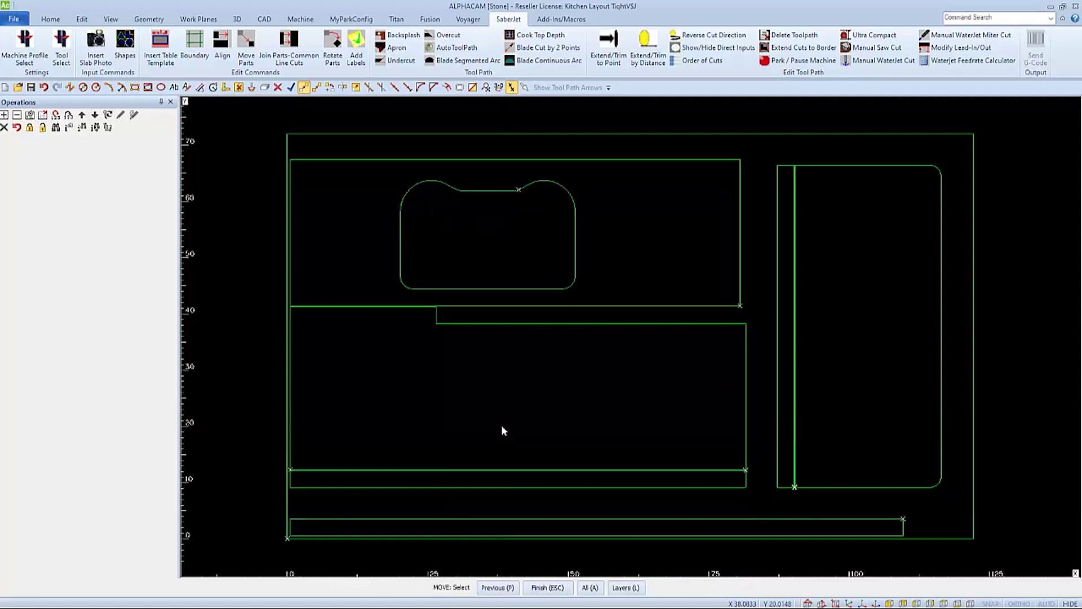
Step: Lift the top sink-cutout piece a further +2.5 in Y and end the Move command
drag(564, 310, 529, 282)
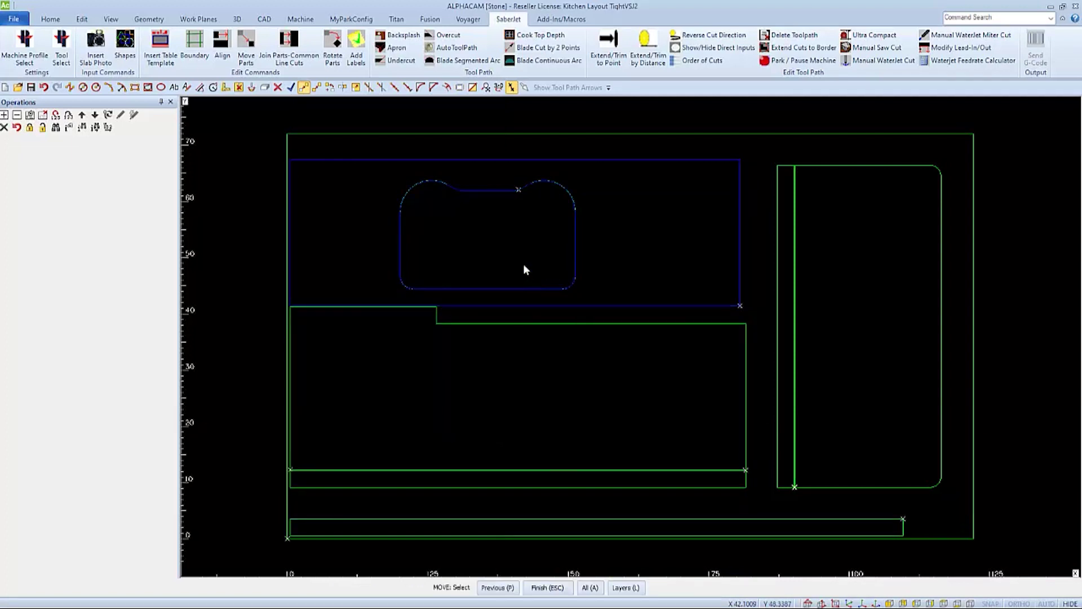
key(Escape)
click(488, 252)
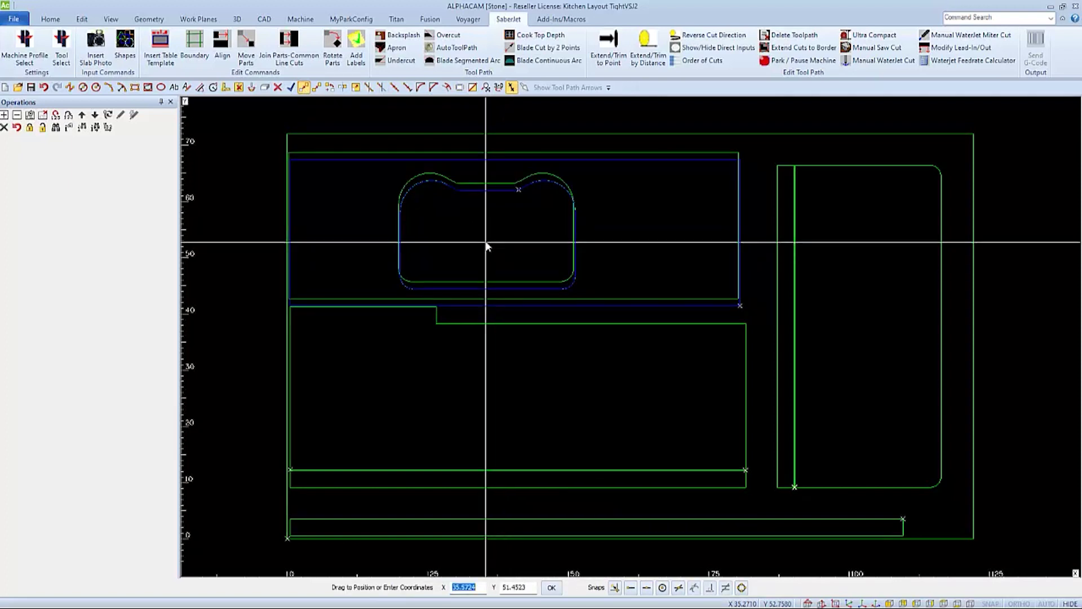
key(Tab)
key(End)
text(+2.5)
key(Return)
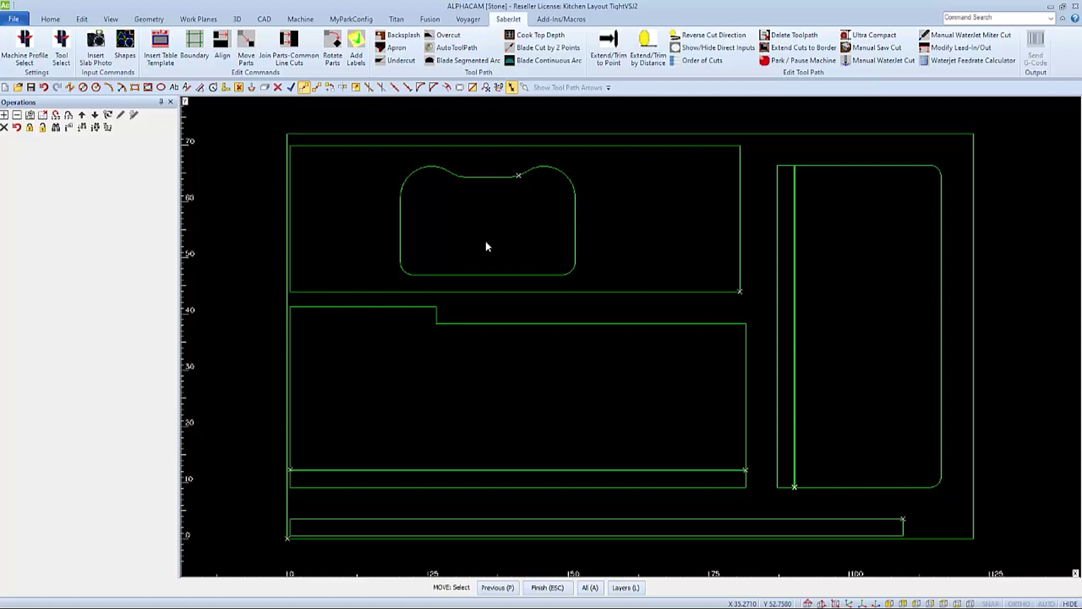
key(Escape)
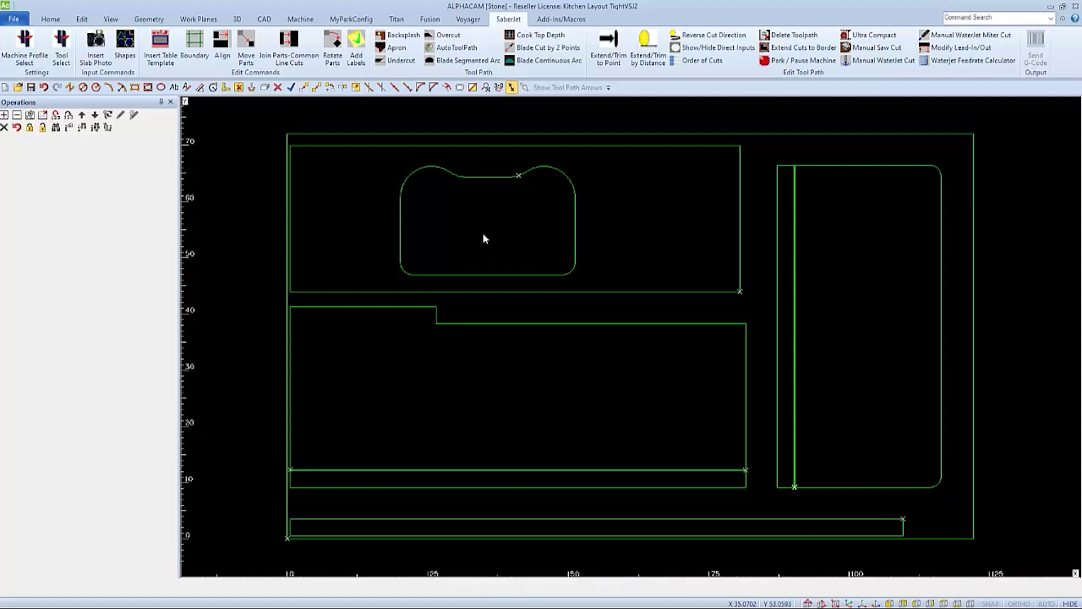
Step: Auto-generate toolpaths for all respaced parts by windowing them, then zoom to inspect the seven waterjet cuts
click(457, 49)
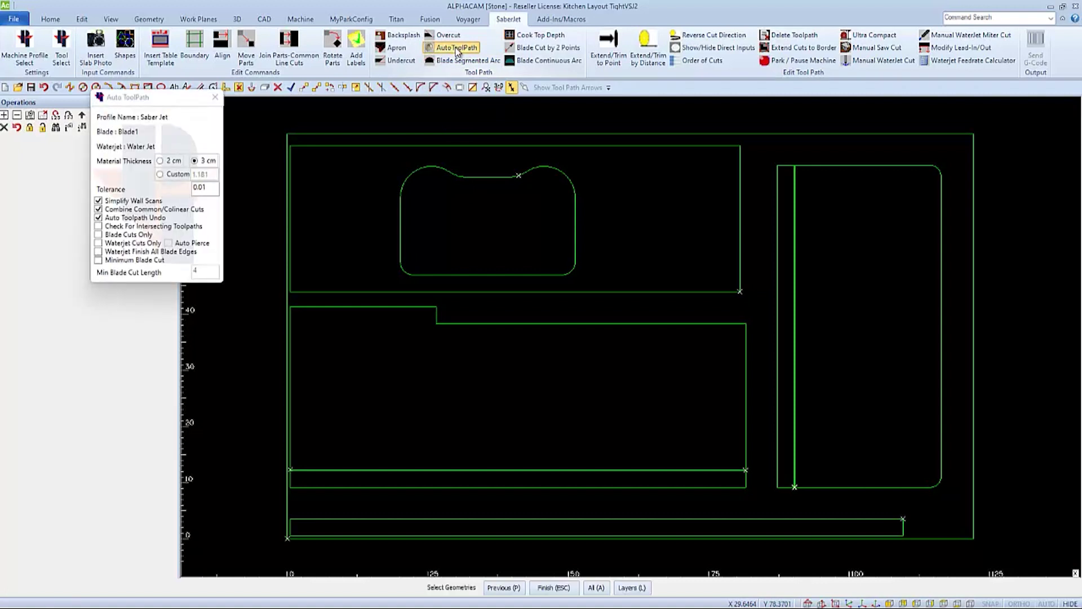
click(952, 150)
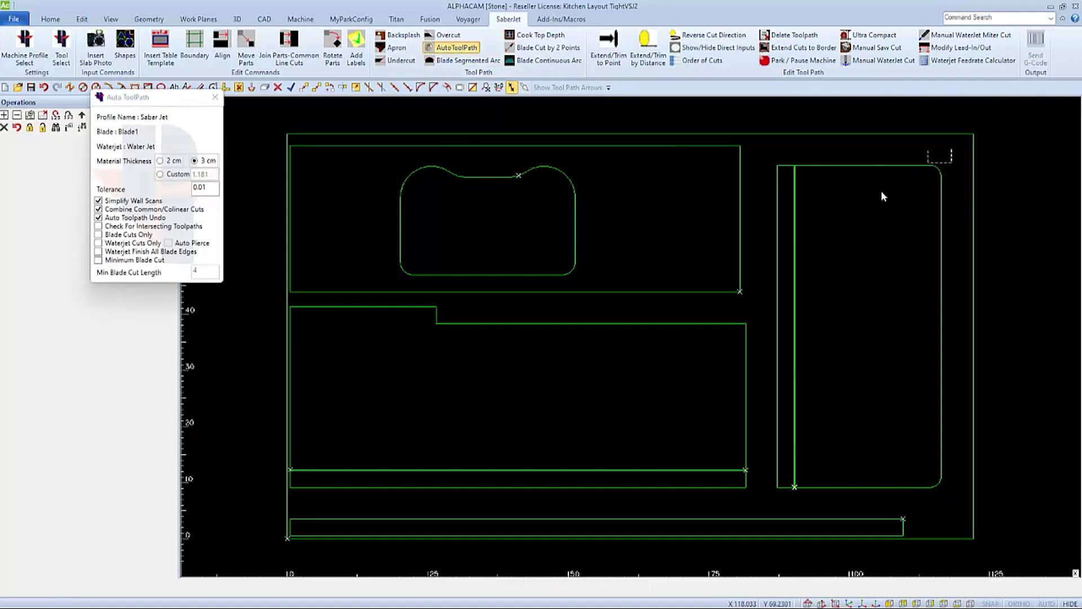
click(389, 530)
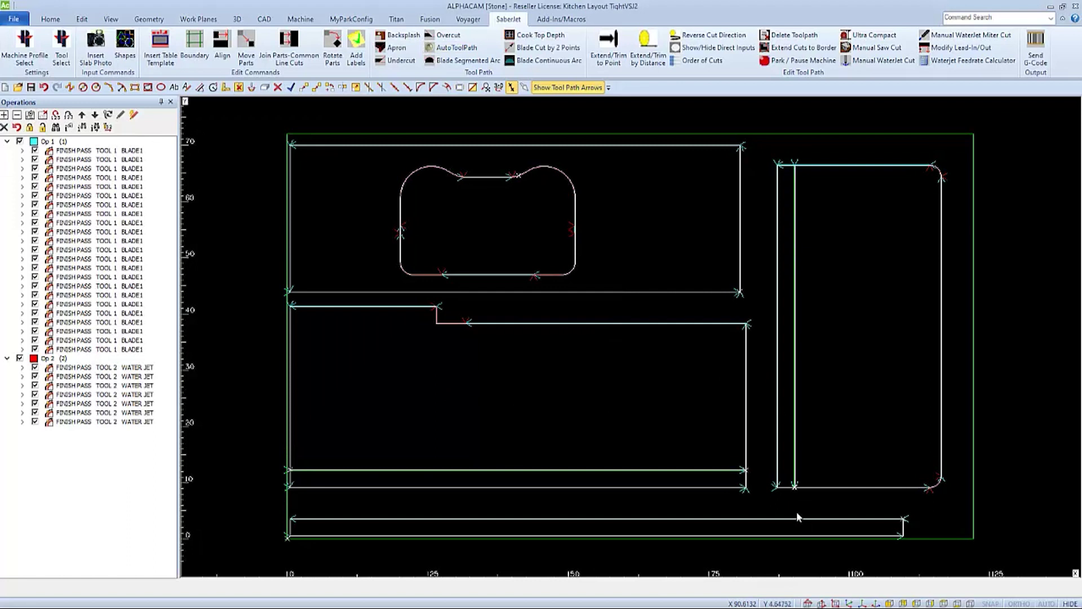
scroll(902, 533, up, 5)
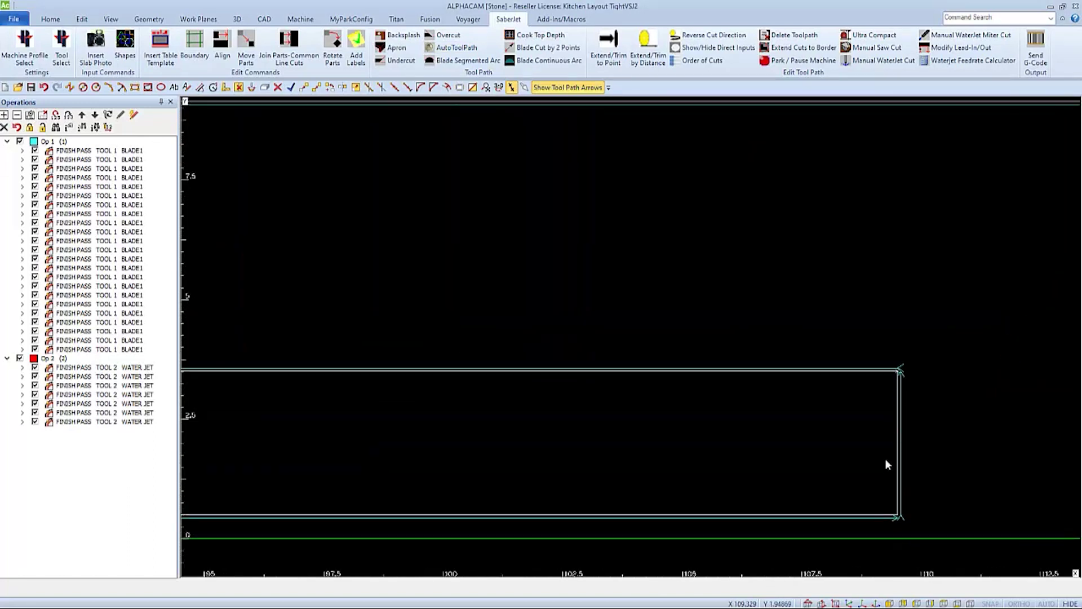
scroll(879, 446, down, 4)
scroll(410, 260, down, 5)
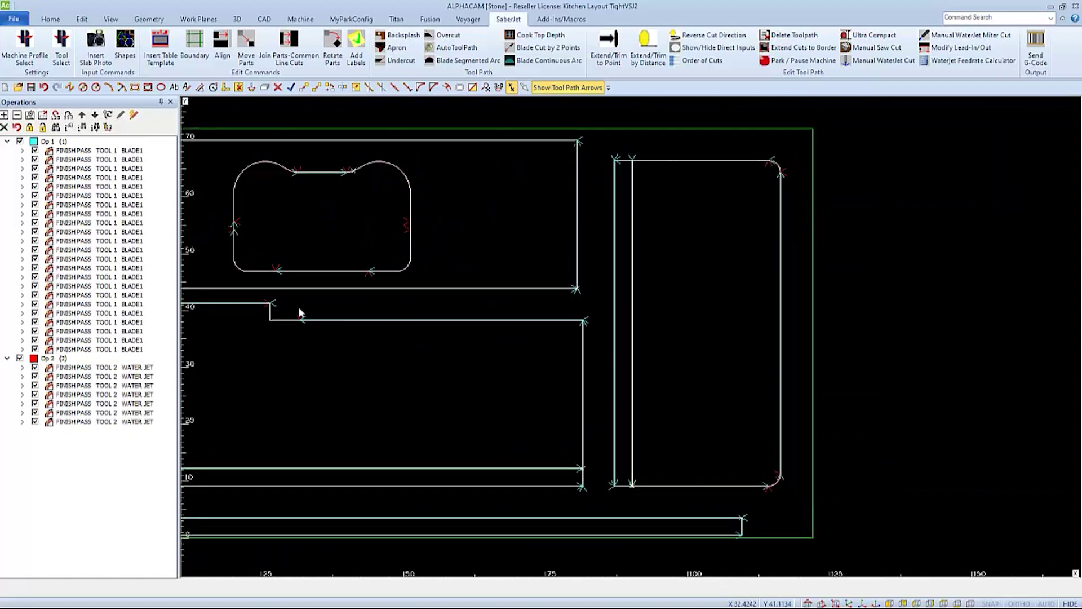
scroll(276, 312, up, 4)
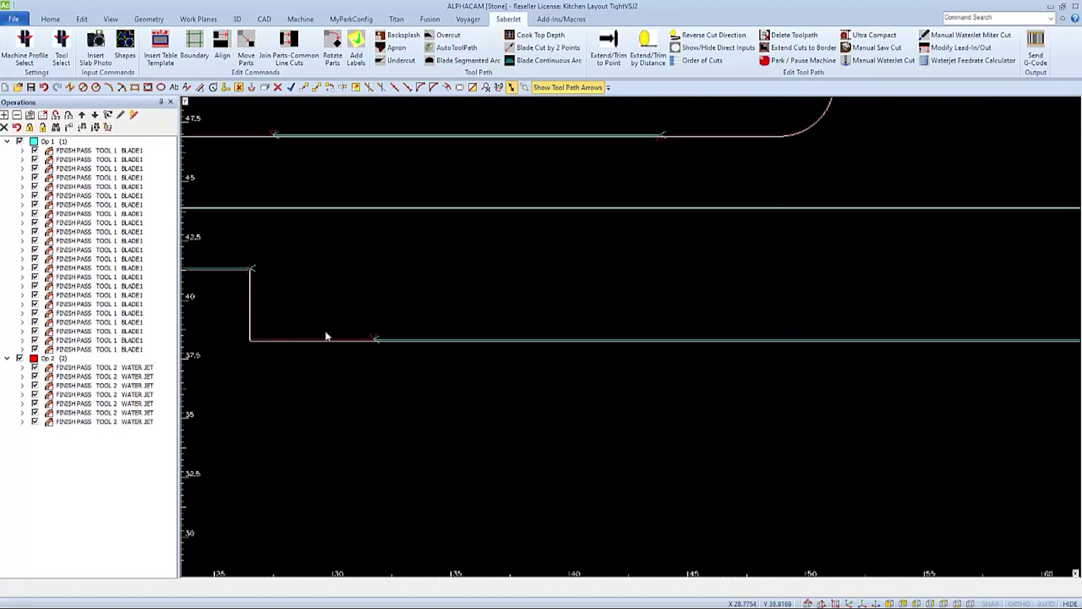
scroll(359, 328, down, 4)
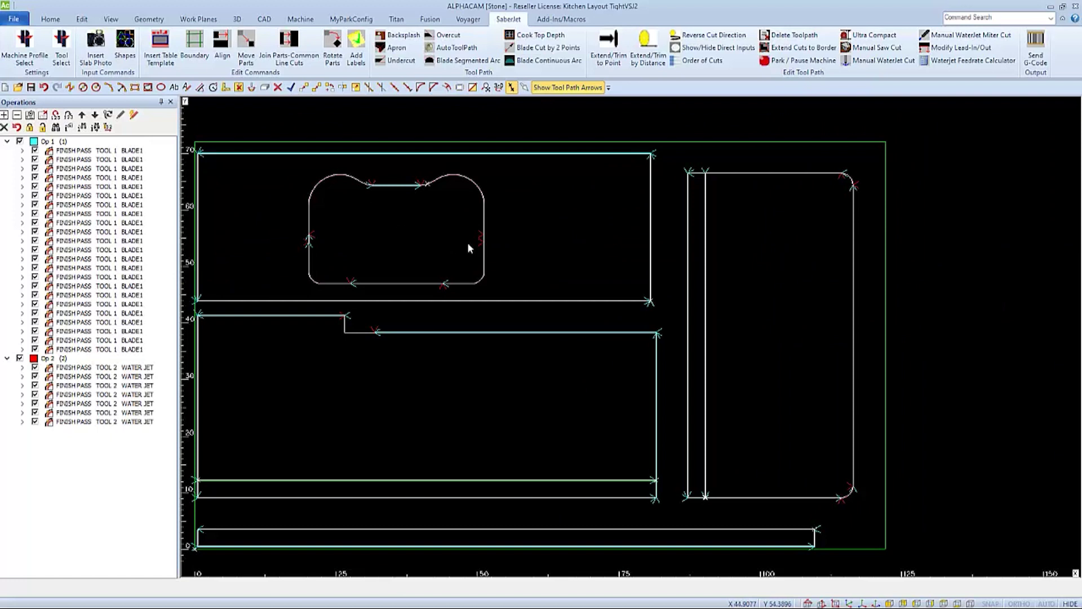
scroll(648, 302, up, 5)
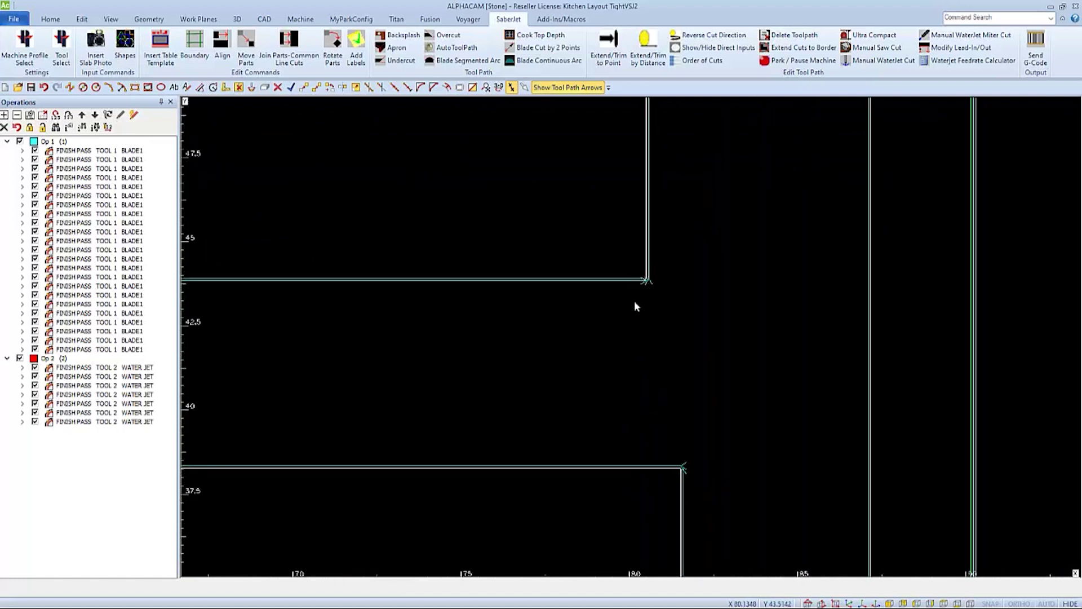
scroll(634, 307, down, 5)
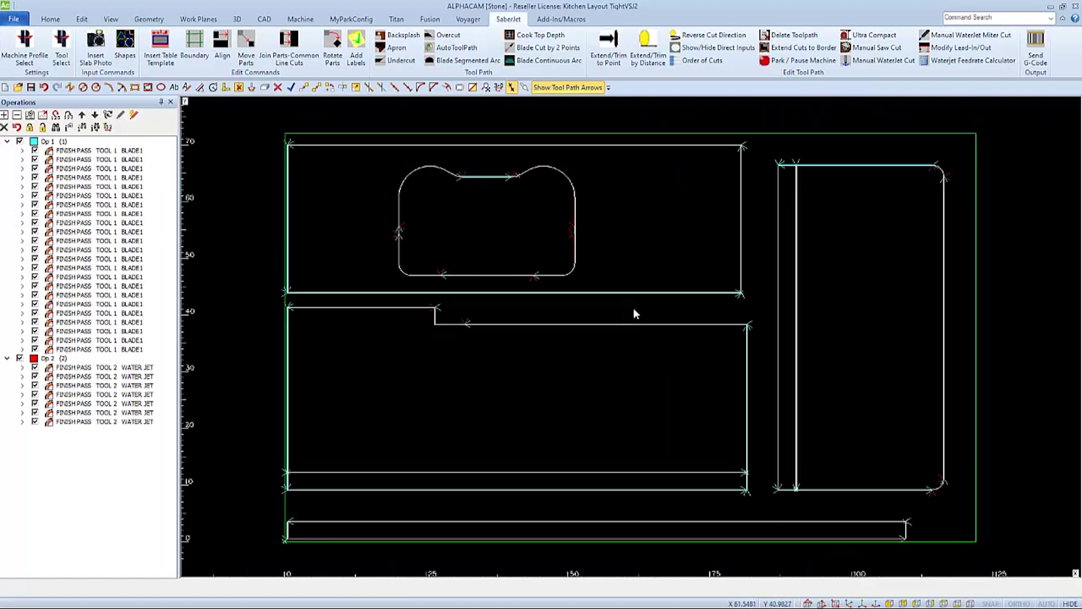
Step: Output G-code to create the TightVSJ2 job sheet and highlight its 00:22:39 processing time
click(1037, 46)
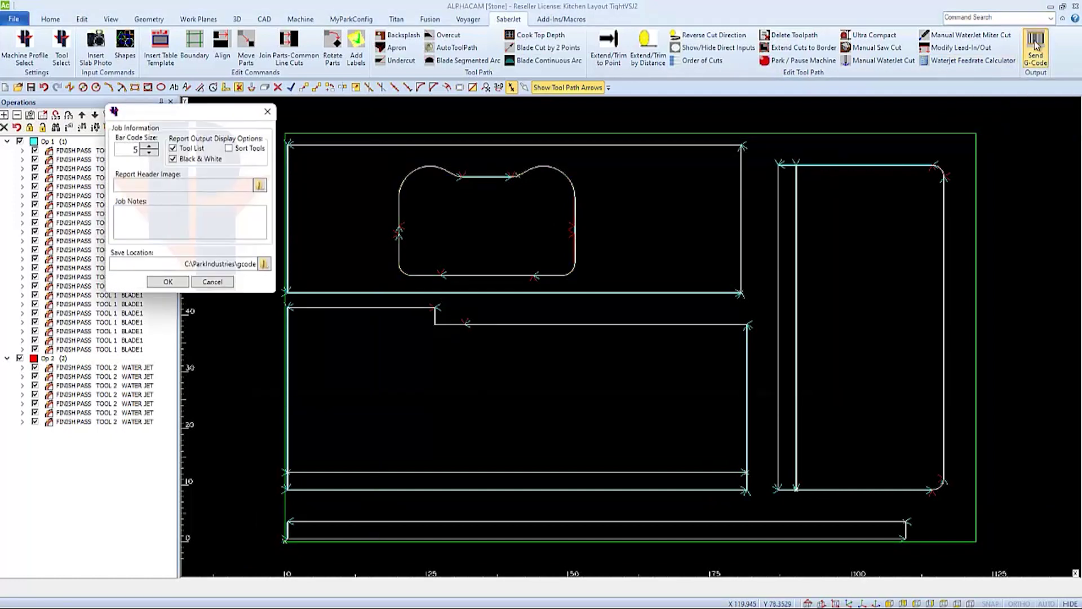
click(168, 281)
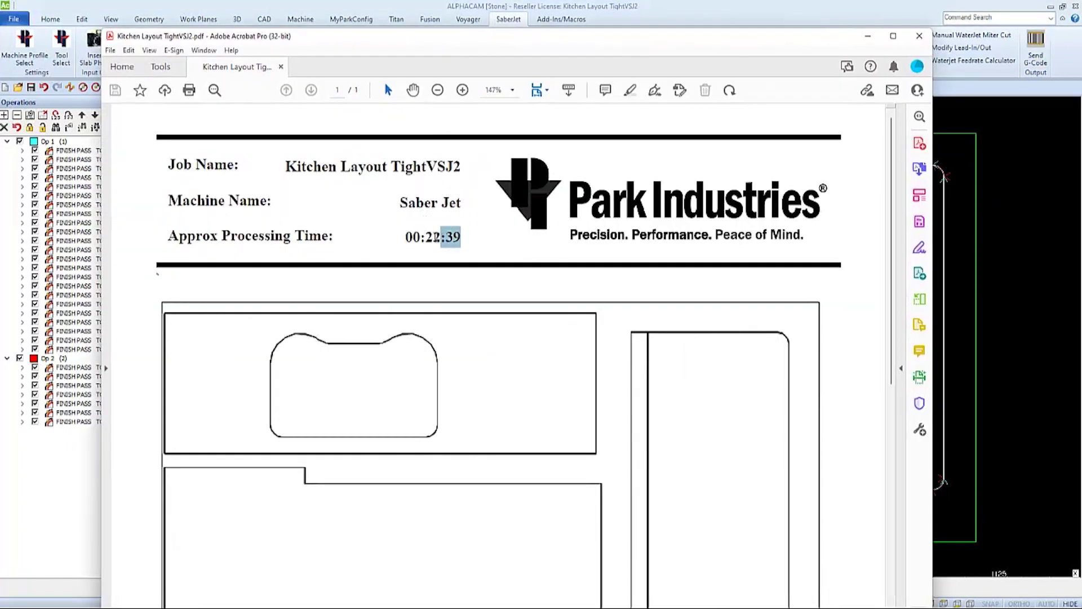
drag(407, 237, 407, 237)
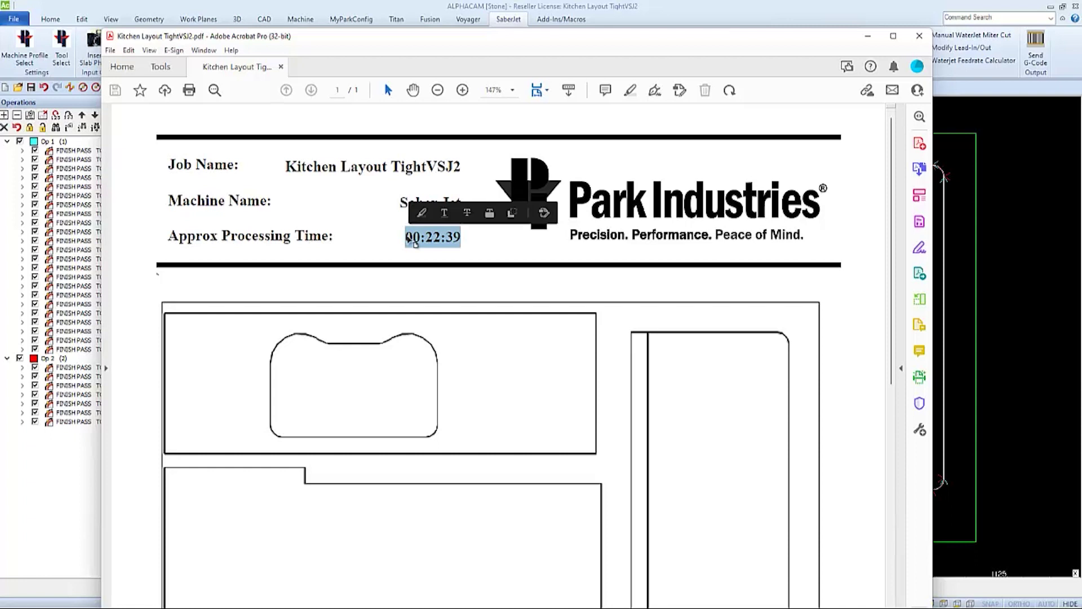
Step: Minimize the new job sheet and highlight the original TightVSJ report's 00:24:43 processing time
click(869, 36)
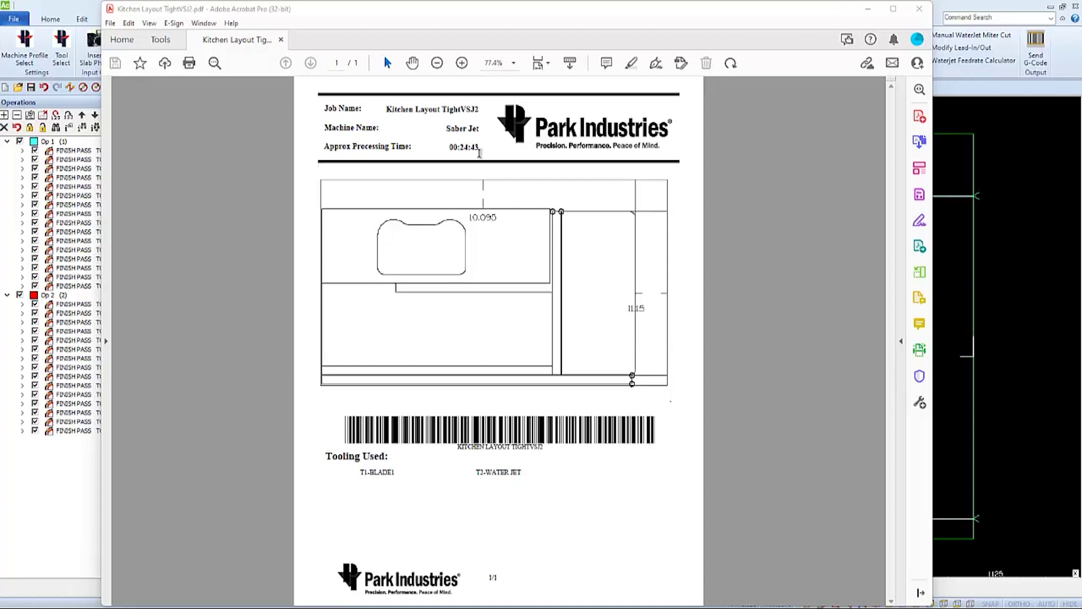
drag(479, 154, 449, 149)
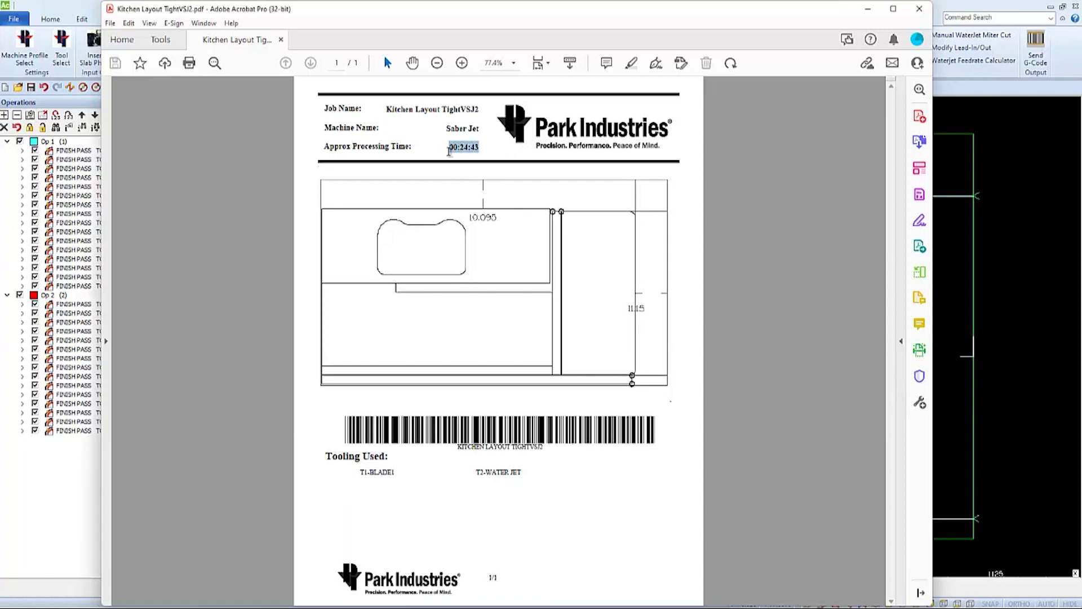